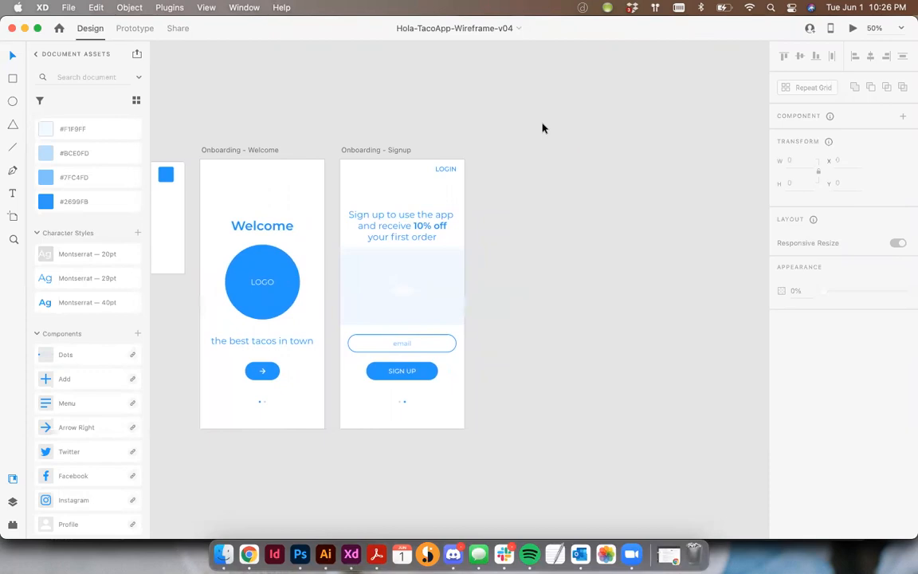
- Duplicate the Onboarding - Signup artboard beside the original and rename the copy Home-1
{"action": "left_click", "coordinate": [357, 151]}
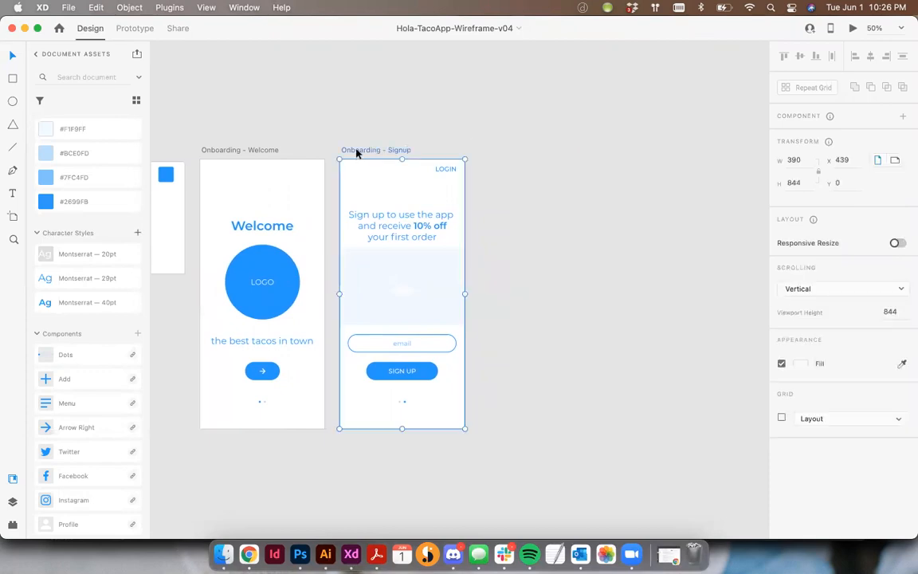
{"action": "left_click_drag", "start_coordinate": [359, 152], "coordinate": [501, 154]}
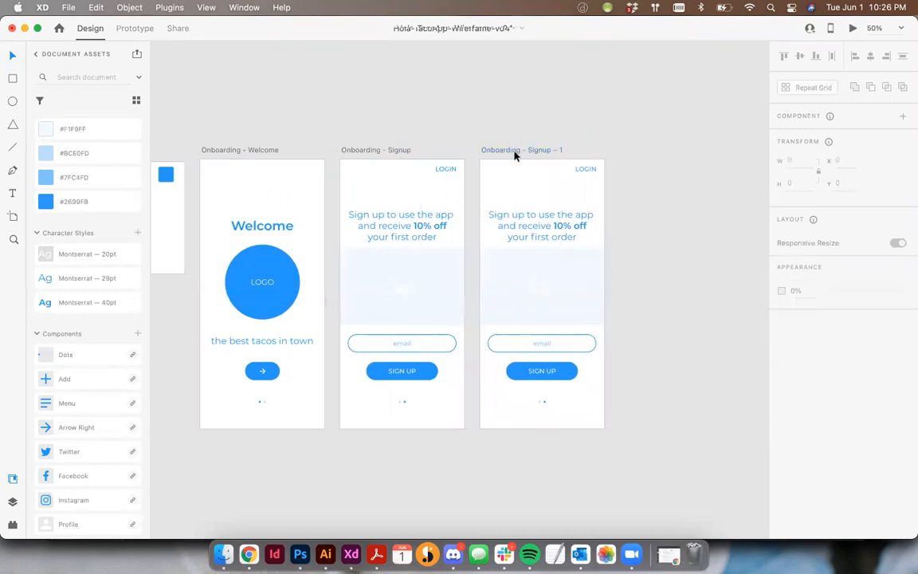
{"action": "double_click", "coordinate": [514, 150]}
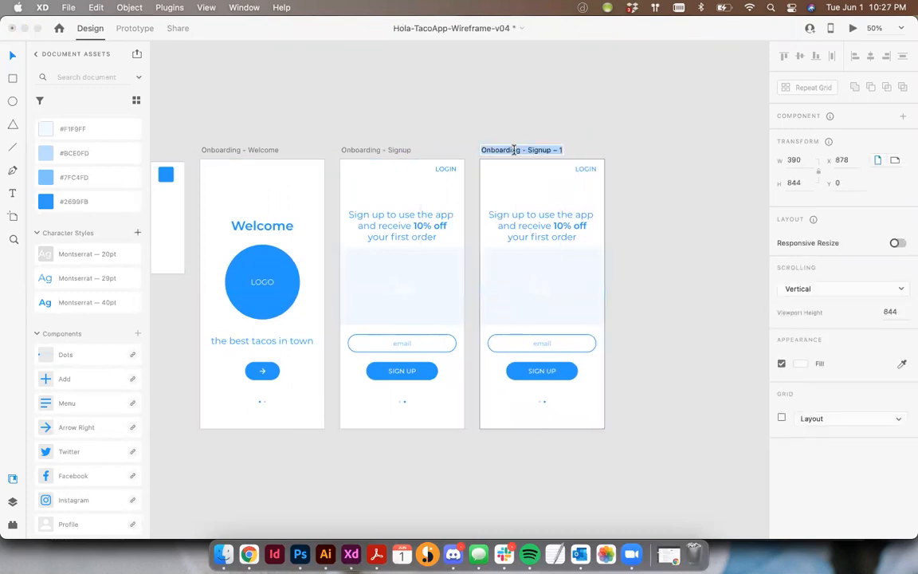
{"action": "type", "text": "Home-1"}
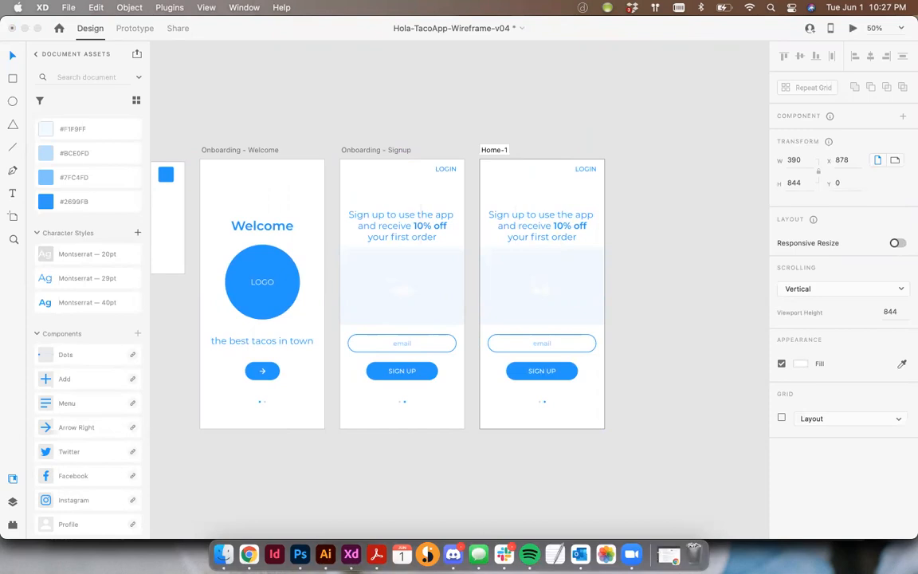
{"action": "key", "text": "Return"}
- Replace all content of Home-1 with a copy of the Signup screen's image placeholder, positioned at X 0 and stretched to the full artboard height
{"action": "left_click_drag", "start_coordinate": [625, 435], "coordinate": [495, 170]}
{"action": "key", "text": "Delete"}
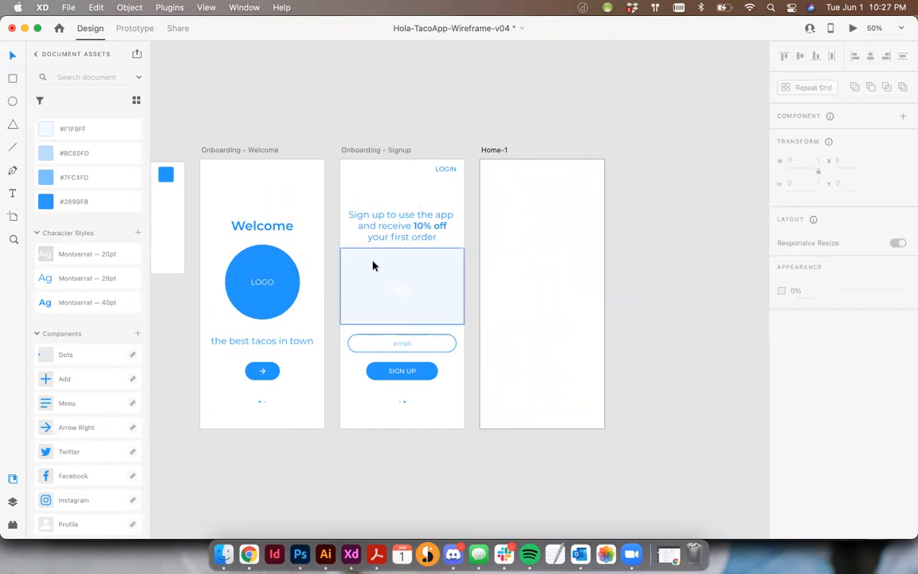
{"action": "left_click_drag", "start_coordinate": [370, 266], "coordinate": [512, 182]}
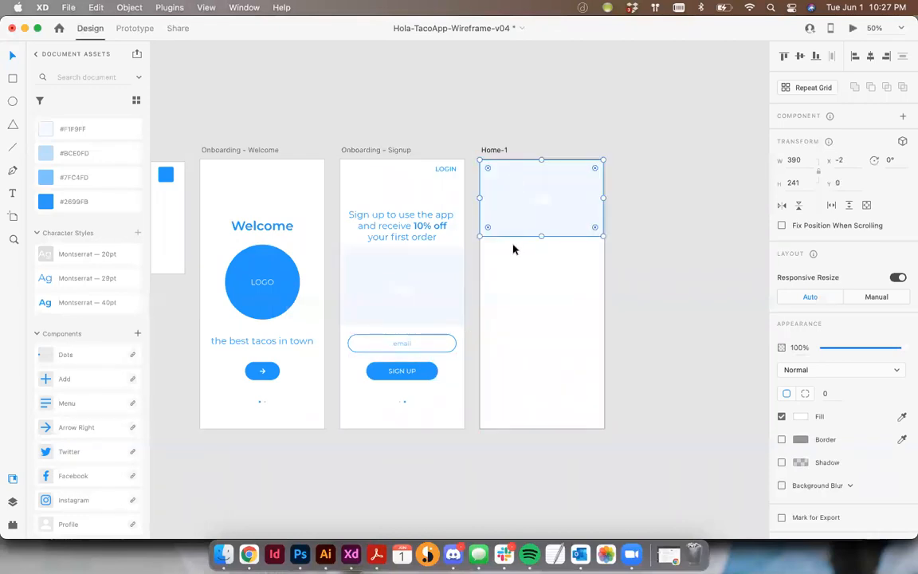
{"action": "left_click", "coordinate": [842, 161]}
{"action": "type", "text": "-0000"}
{"action": "key", "text": "Tab"}
{"action": "left_click_drag", "start_coordinate": [542, 236], "coordinate": [539, 428]}
{"action": "left_click", "coordinate": [694, 235]}
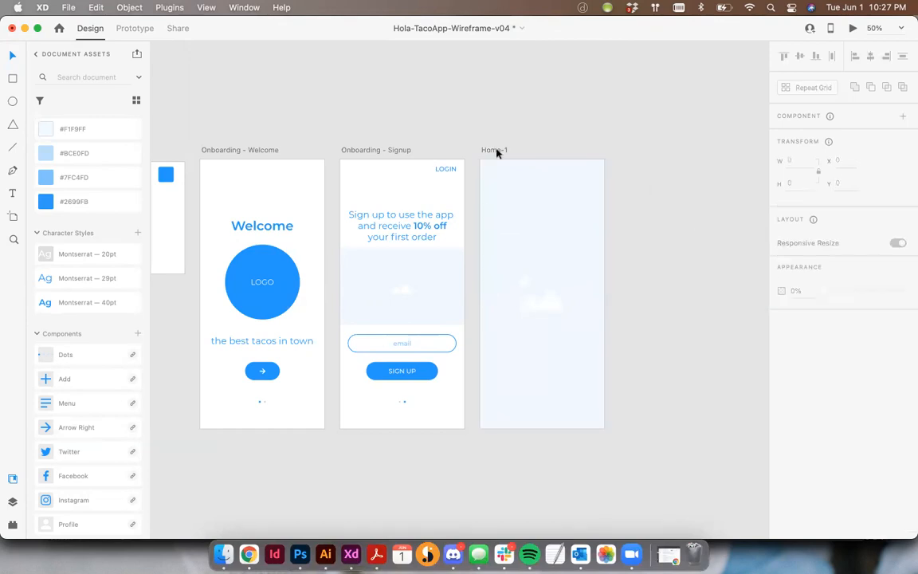
- Copy the Welcome screen's logo circle to the upper part of Home-1 and center it horizontally on the background
{"action": "left_click", "coordinate": [277, 283]}
{"action": "left_click_drag", "start_coordinate": [265, 269], "coordinate": [540, 205]}
{"action": "left_click", "coordinate": [588, 214], "text": "shift"}
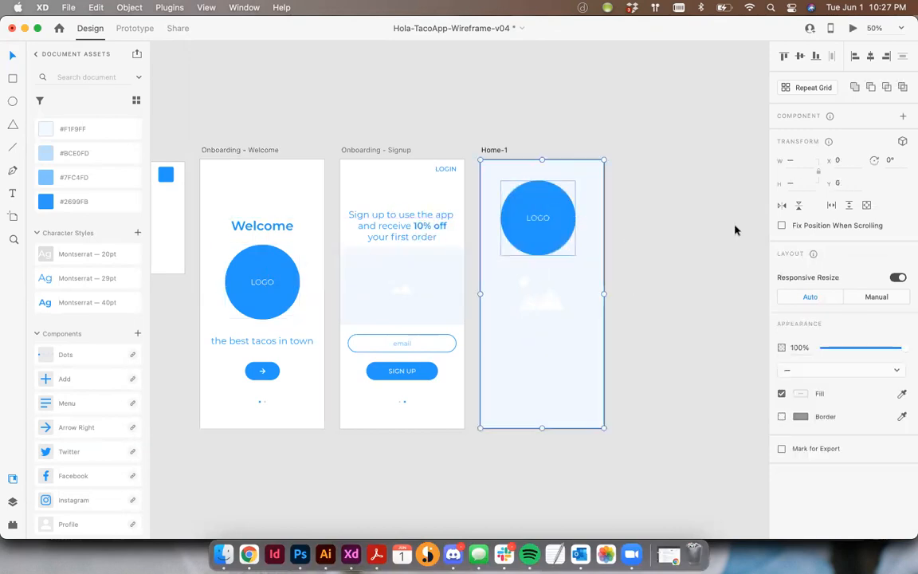
{"action": "left_click", "coordinate": [872, 57]}
{"action": "left_click", "coordinate": [686, 119]}
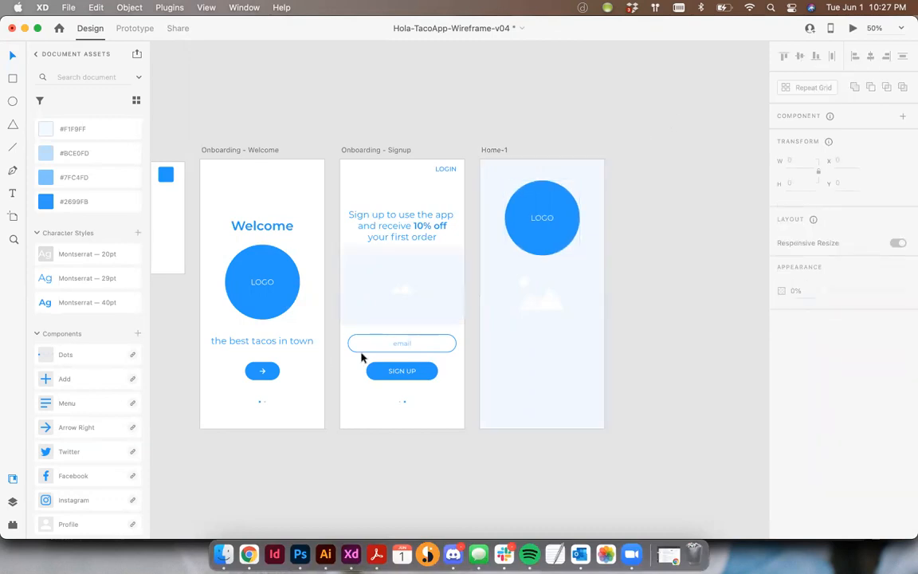
{"action": "left_click", "coordinate": [385, 371]}
{"action": "left_click_drag", "start_coordinate": [429, 371], "coordinate": [519, 338]}
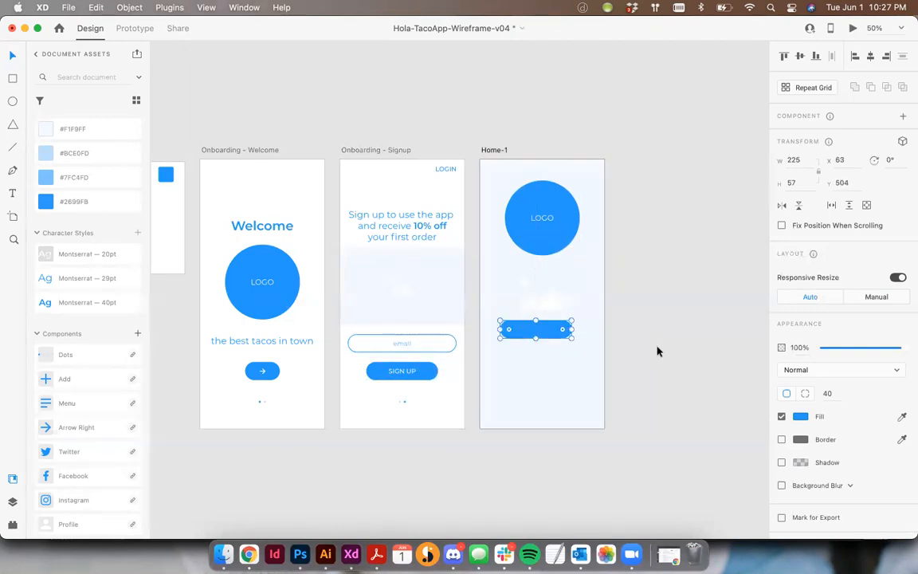
{"action": "key", "text": "super+z"}
- Copy the SIGN UP button with its label from the Signup screen onto Home-1 and change the label to ORDER NOW
{"action": "left_click", "coordinate": [402, 371], "text": "shift"}
{"action": "left_click_drag", "start_coordinate": [404, 371], "coordinate": [529, 303]}
{"action": "key", "text": "super+equal"}
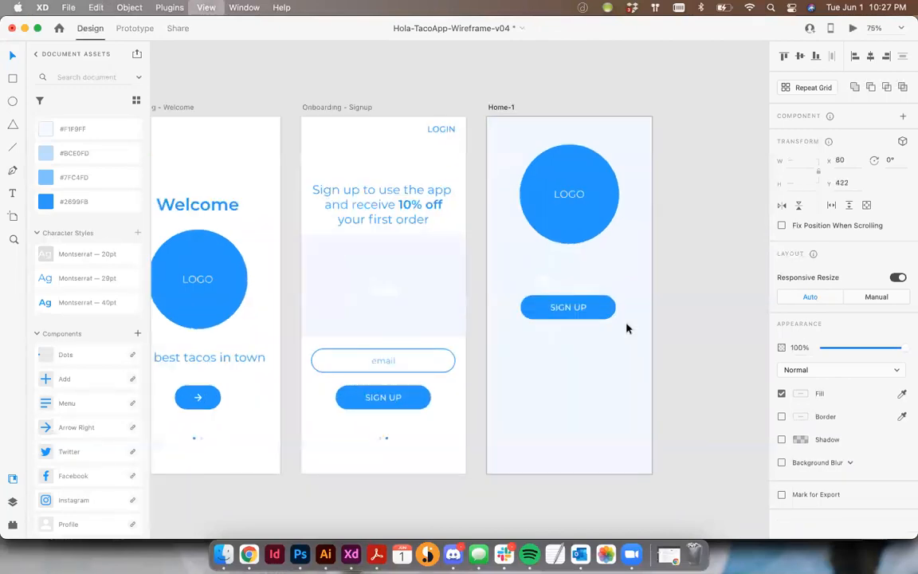
{"action": "key", "text": "super+equal"}
{"action": "left_click_drag", "start_coordinate": [637, 344], "coordinate": [388, 252]}
{"action": "left_click", "coordinate": [521, 283]}
{"action": "double_click", "coordinate": [381, 226]}
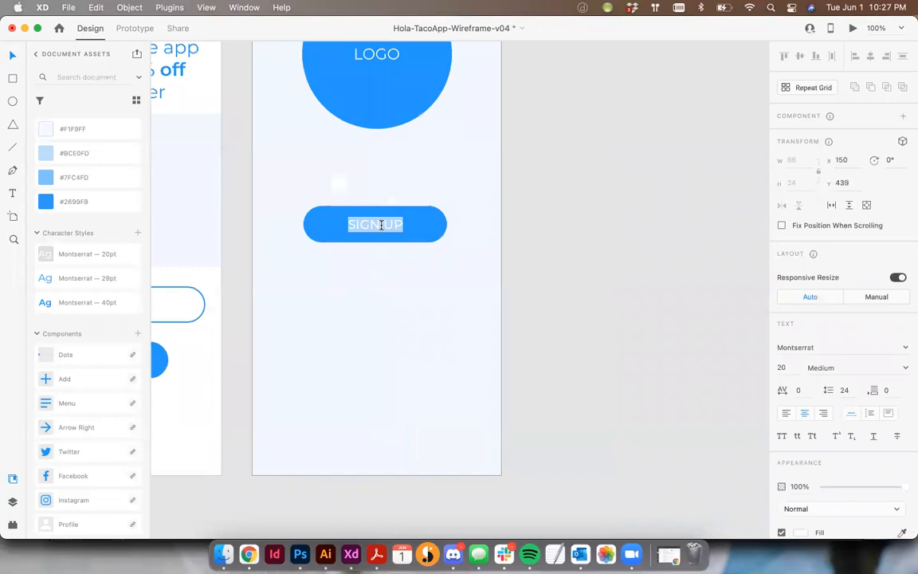
{"action": "type", "text": "ORDER NOW"}
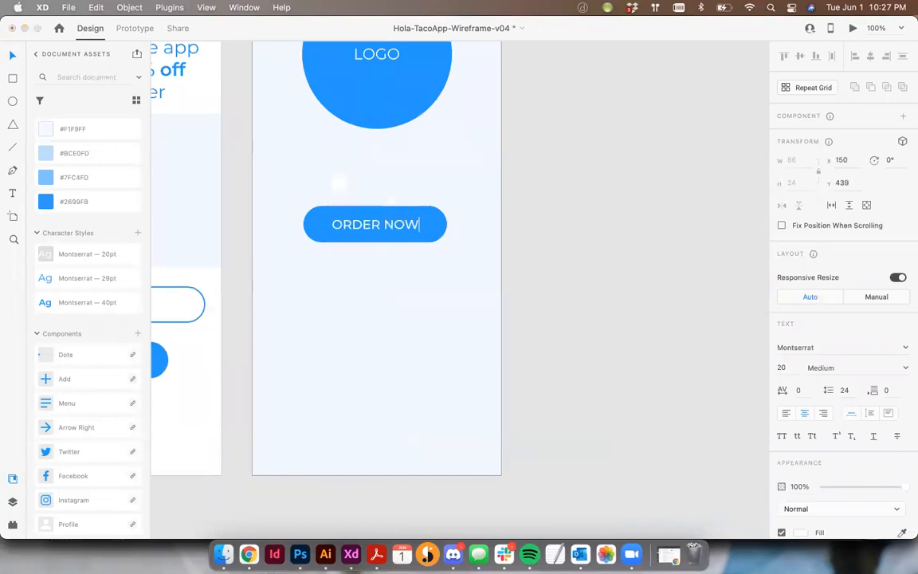
{"action": "left_click", "coordinate": [15, 54]}
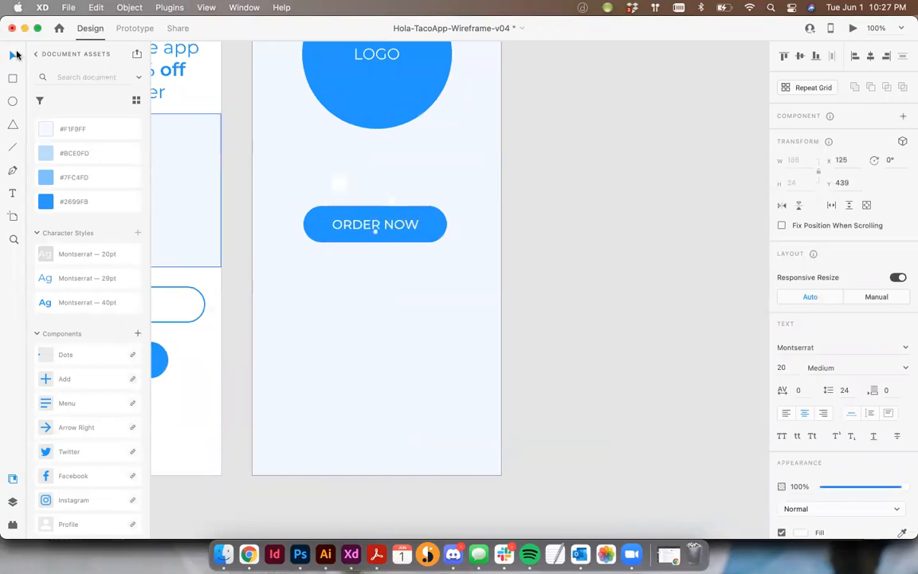
- Show the layout grid and enlarge the ORDER NOW button shape to about 283 wide and 101 high, aligned with the columns
{"action": "key", "text": "super+shift+apostrophe"}
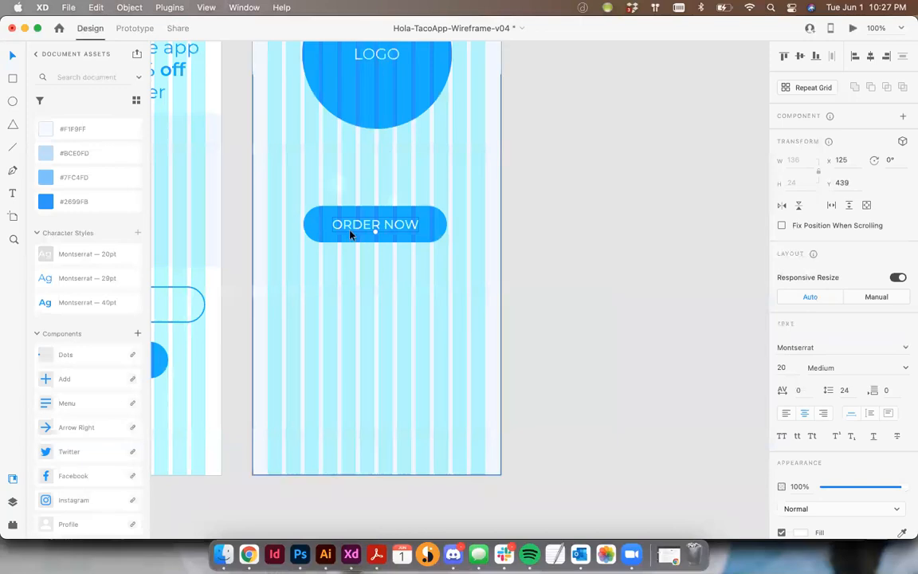
{"action": "left_click", "coordinate": [309, 227]}
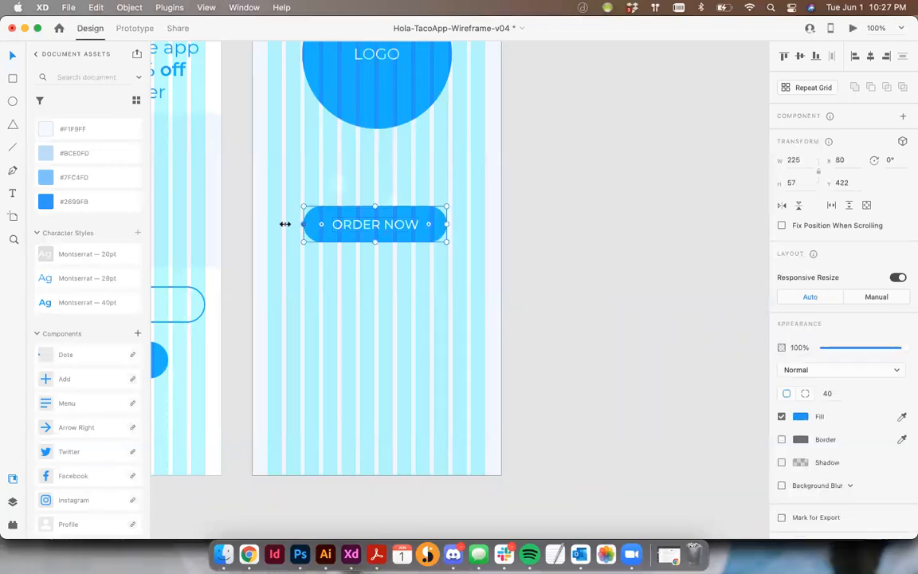
{"action": "left_click_drag", "start_coordinate": [285, 224], "coordinate": [284, 224]}
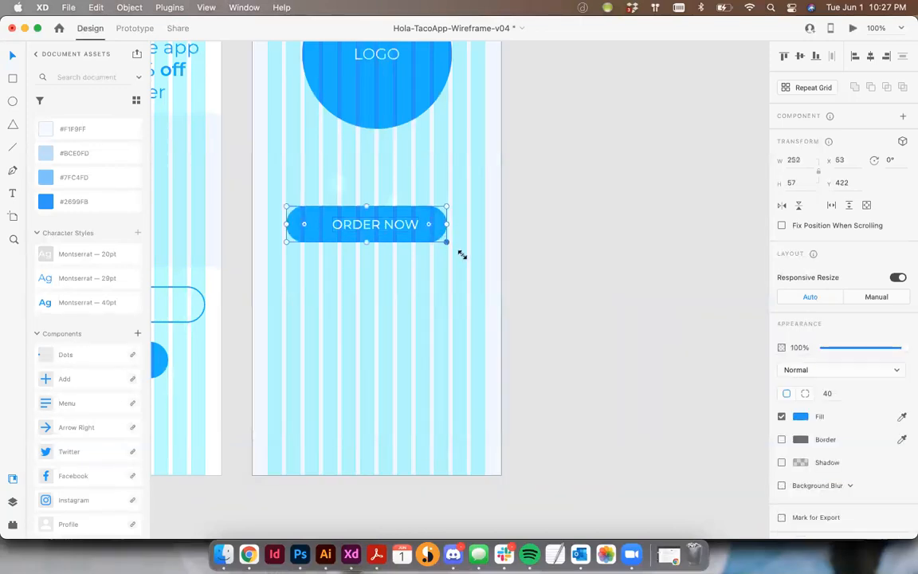
{"action": "left_click_drag", "start_coordinate": [462, 254], "coordinate": [463, 256]}
{"action": "left_click_drag", "start_coordinate": [378, 257], "coordinate": [375, 270]}
- Set the font weight of the ORDER NOW label to SemiBold
{"action": "left_click", "coordinate": [372, 228]}
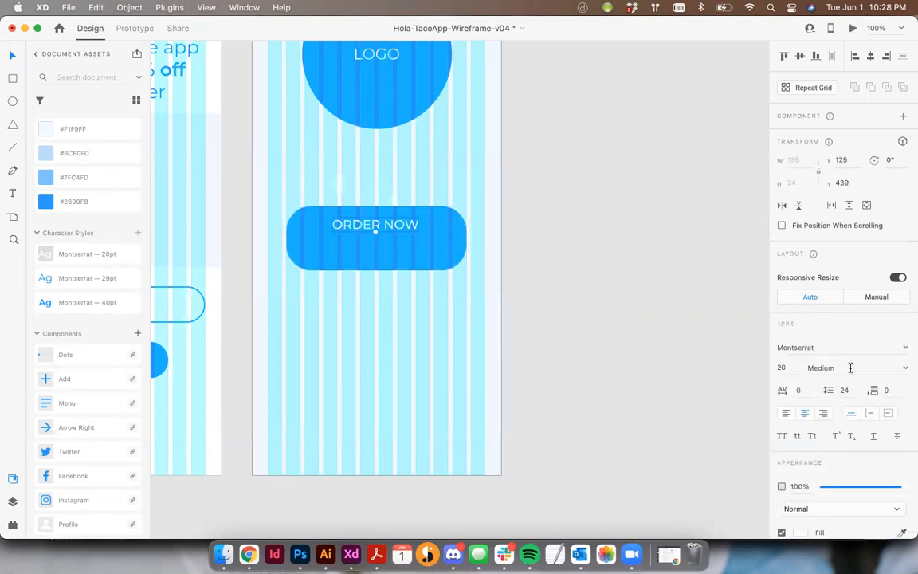
{"action": "left_click", "coordinate": [903, 368]}
{"action": "left_click", "coordinate": [822, 423]}
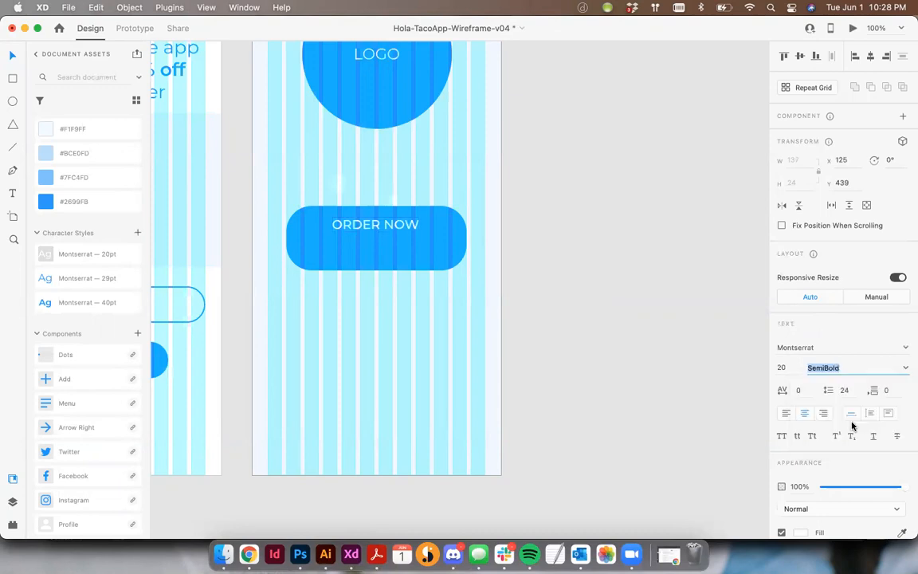
- Round the button shape's corners fully and center the ORDER NOW label on it vertically and horizontally
{"action": "left_click", "coordinate": [435, 217]}
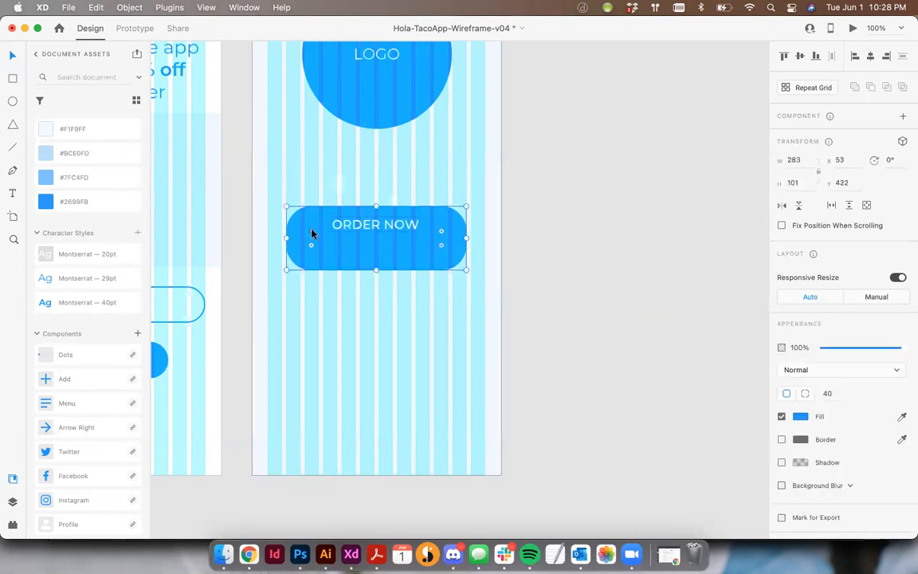
{"action": "left_click_drag", "start_coordinate": [542, 264], "coordinate": [338, 209]}
{"action": "left_click", "coordinate": [501, 176], "text": "shift"}
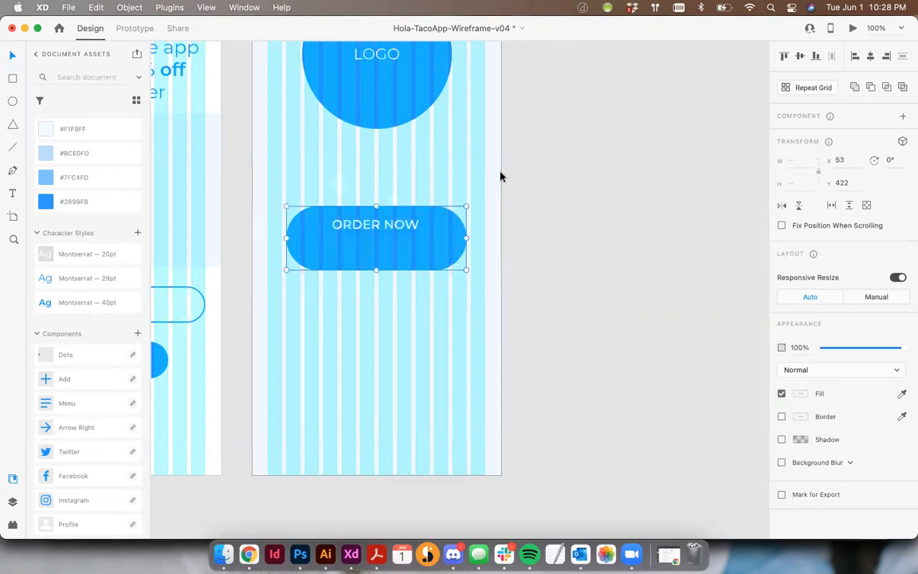
{"action": "left_click", "coordinate": [801, 55]}
{"action": "left_click", "coordinate": [871, 55]}
{"action": "left_click", "coordinate": [630, 212]}
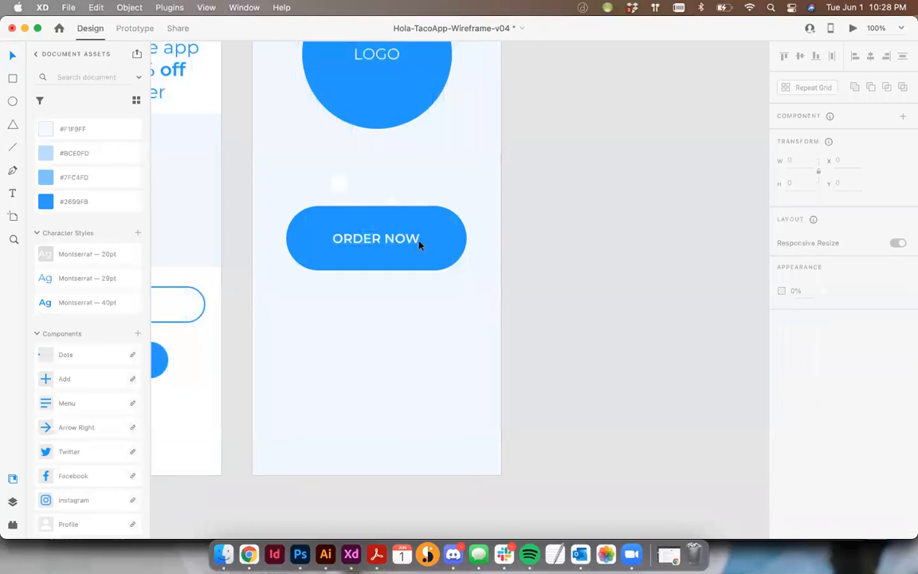
- Increase the ORDER NOW label's font size to 23
{"action": "left_click", "coordinate": [399, 241]}
{"action": "key", "text": "shift+super+period"}
{"action": "key", "text": "shift+super+period"}
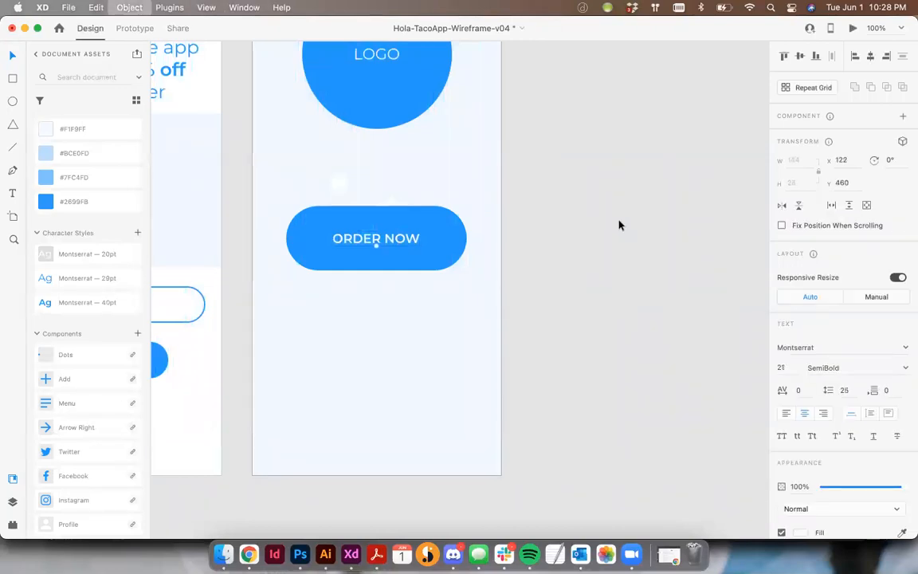
{"action": "key", "text": "shift+super+period"}
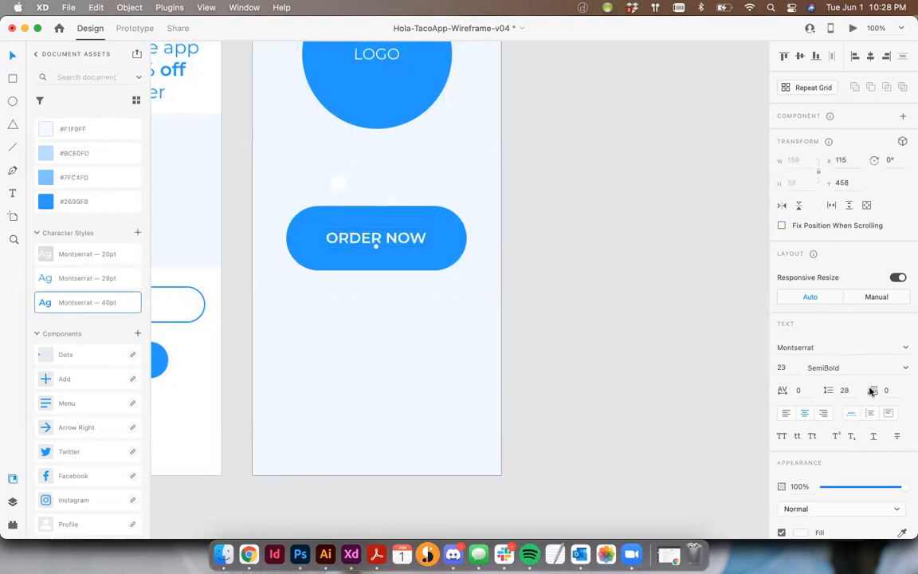
{"action": "left_click", "coordinate": [701, 337]}
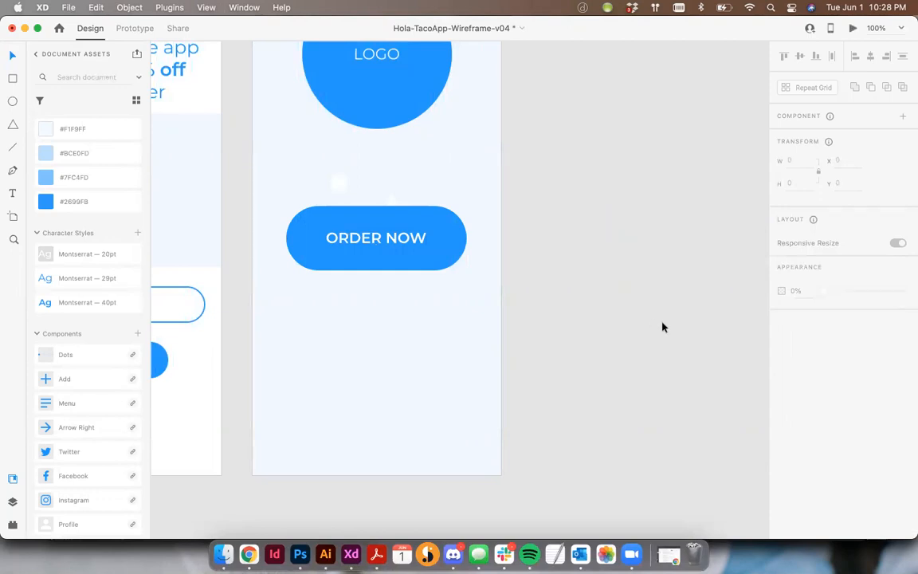
- Draw a rectangle about 390 wide and 53 high along the lower edge of Home-1 and remove its border
{"action": "scroll", "coordinate": [534, 359], "scroll_direction": "down", "scroll_amount": 3}
{"action": "scroll", "coordinate": [534, 359], "scroll_direction": "left", "scroll_amount": 3}
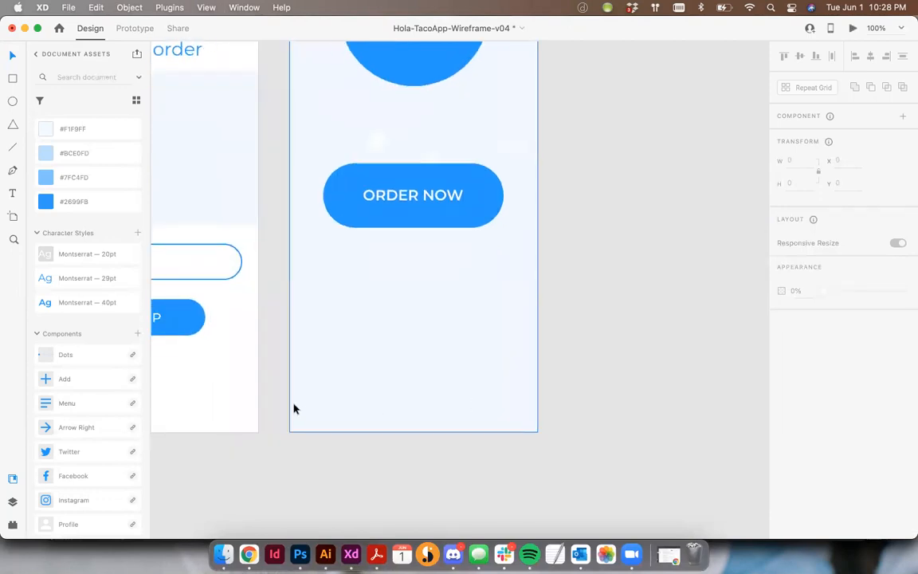
{"action": "left_click", "coordinate": [12, 79]}
{"action": "left_click_drag", "start_coordinate": [290, 398], "coordinate": [538, 432]}
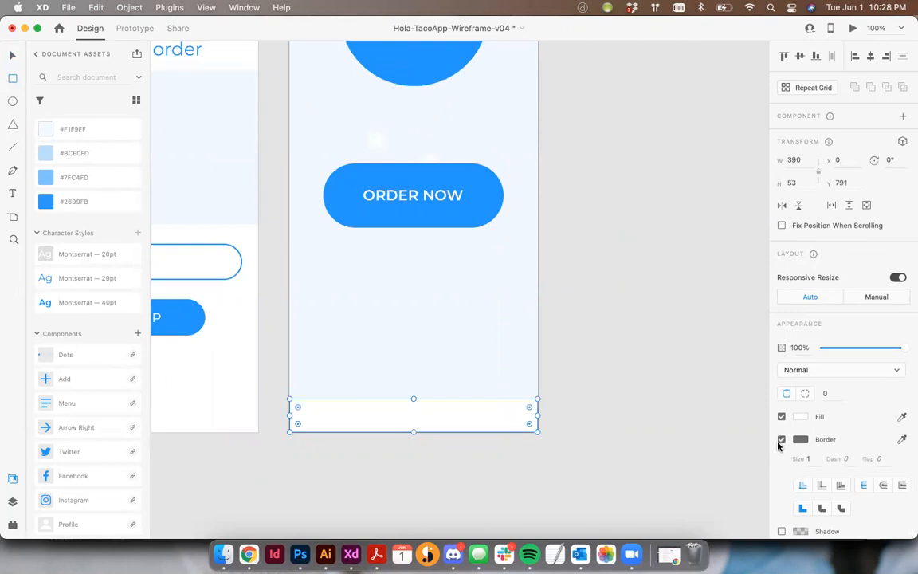
{"action": "left_click", "coordinate": [782, 439]}
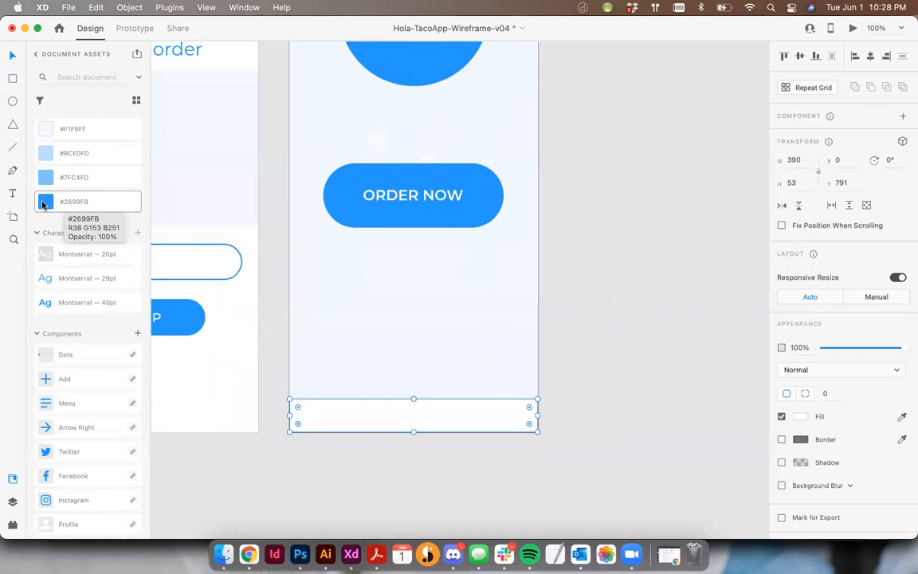
- Fill the rectangle at the foot of Home-1 with the document color #2699FB
{"action": "left_click", "coordinate": [322, 434]}
{"action": "left_click", "coordinate": [328, 428]}
{"action": "left_click", "coordinate": [80, 201]}
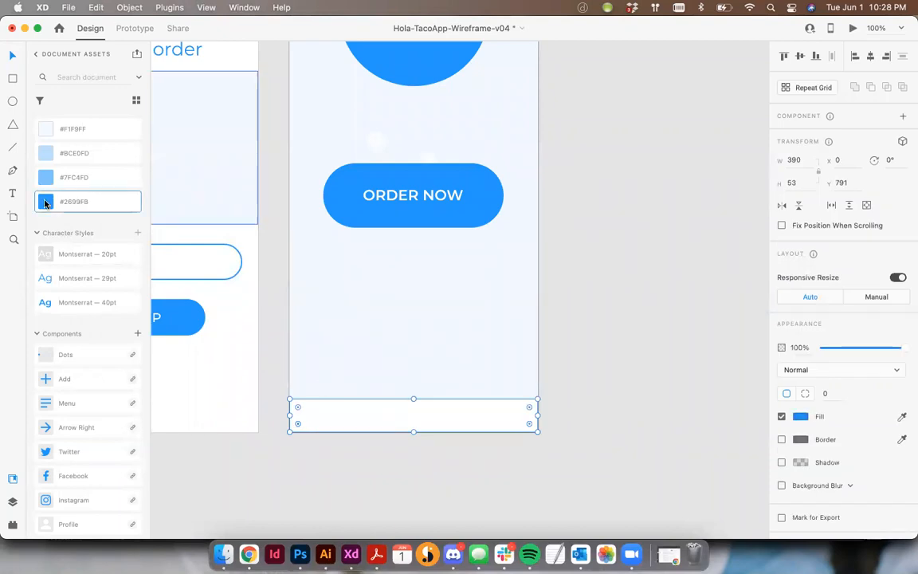
{"action": "left_click", "coordinate": [629, 423]}
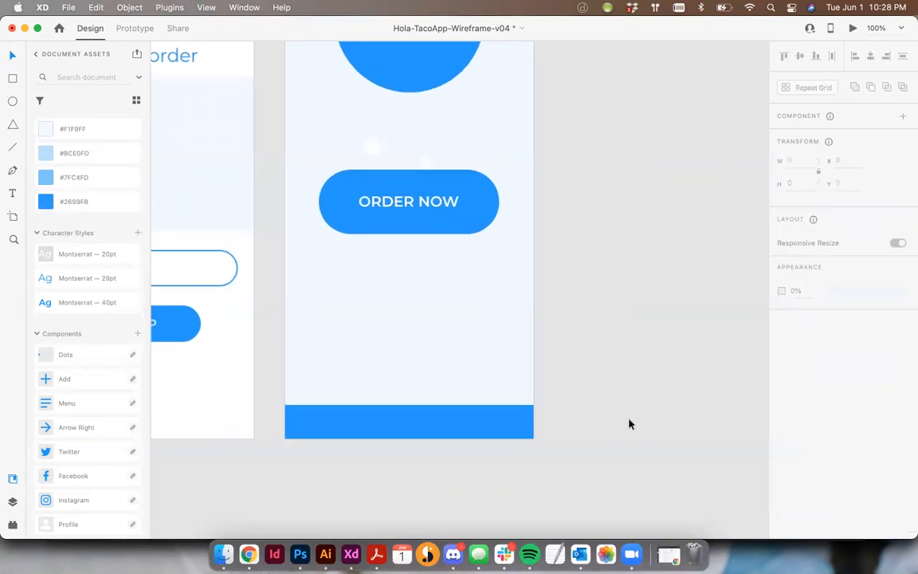
- Extend the blue footer bar upward to a height of about 63, keeping its lower edge on the artboard's edge
{"action": "left_click", "coordinate": [425, 422]}
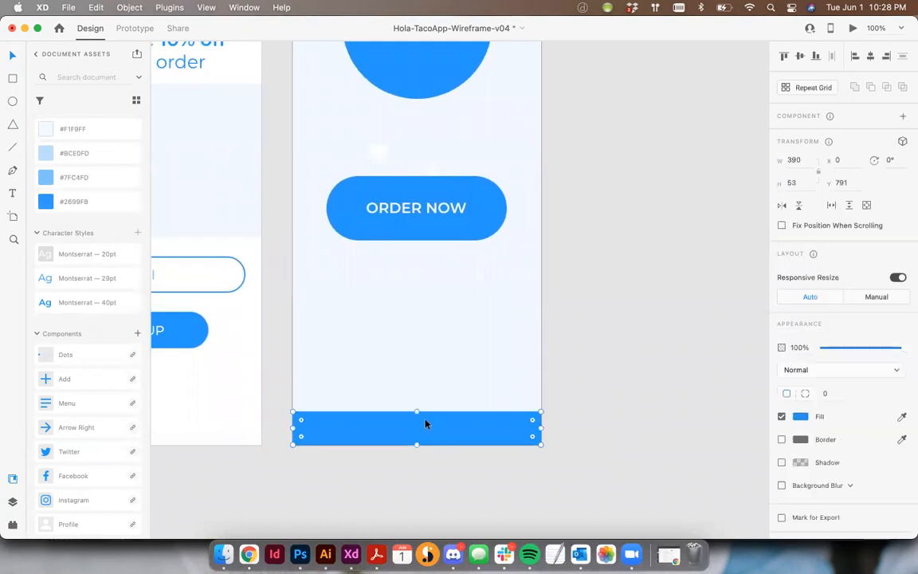
{"action": "scroll", "coordinate": [424, 421], "scroll_direction": "down", "scroll_amount": 1}
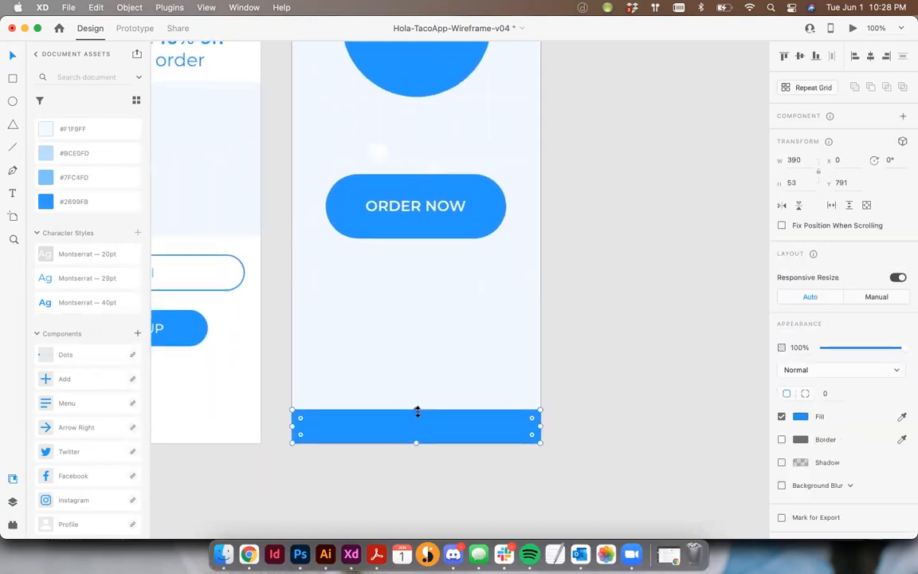
{"action": "left_click", "coordinate": [611, 399]}
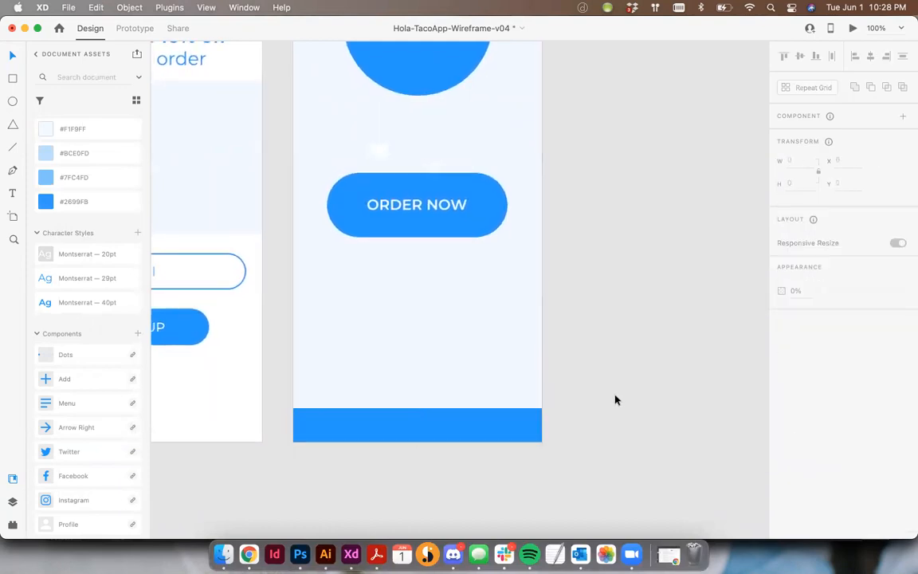
{"action": "left_click", "coordinate": [403, 420]}
{"action": "left_click_drag", "start_coordinate": [416, 409], "coordinate": [416, 401]}
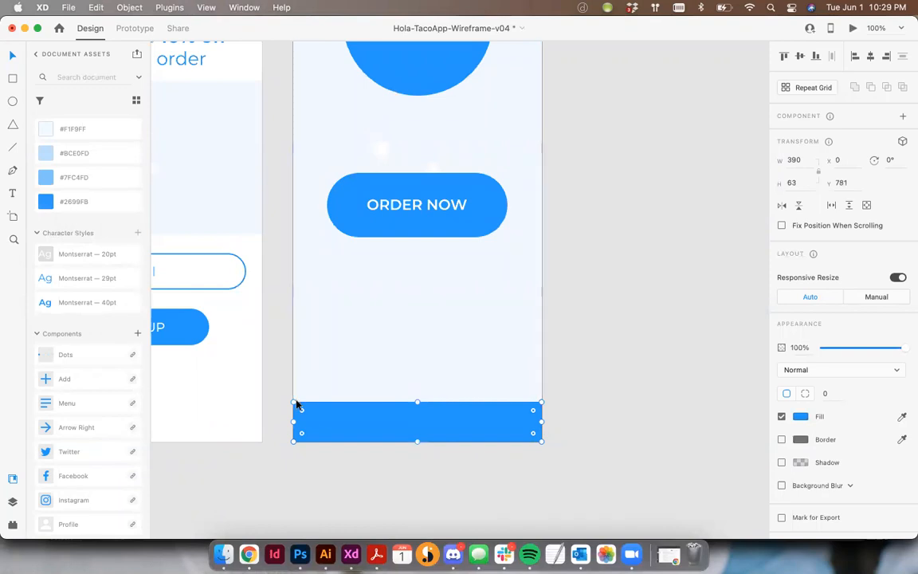
{"action": "left_click", "coordinate": [332, 450]}
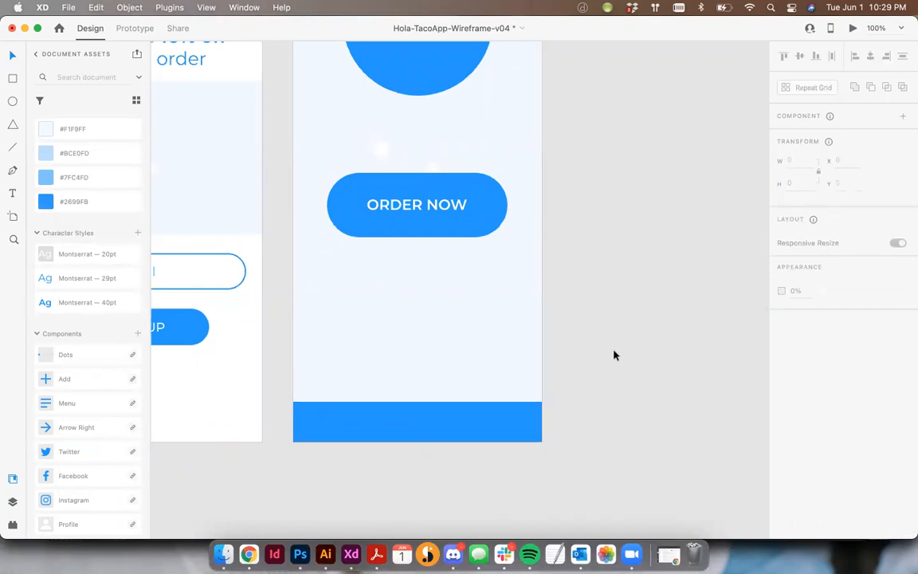
- Copy the profile icon from the icons artboard and paste it onto the blue footer bar of Home-1
{"action": "key", "text": "super+minus"}
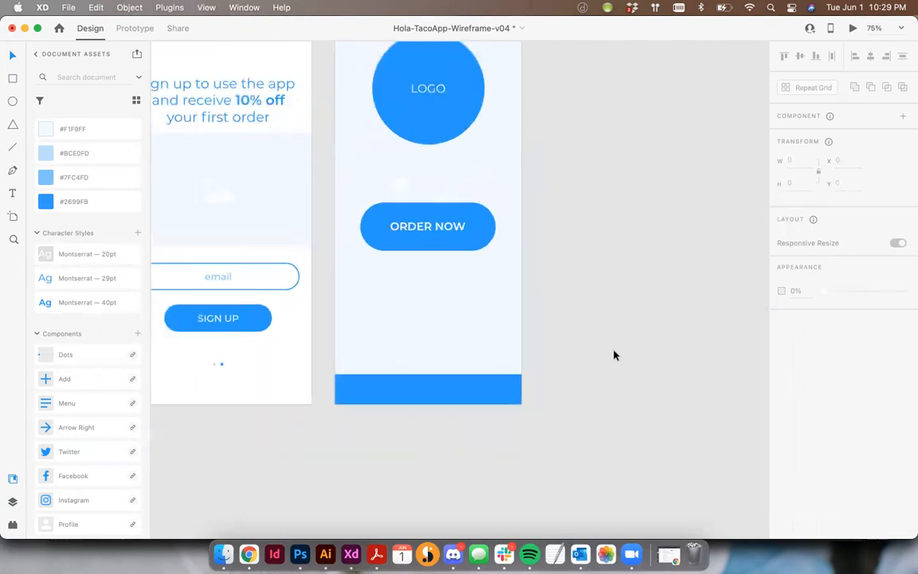
{"action": "scroll", "coordinate": [383, 386], "scroll_direction": "left", "scroll_amount": 2}
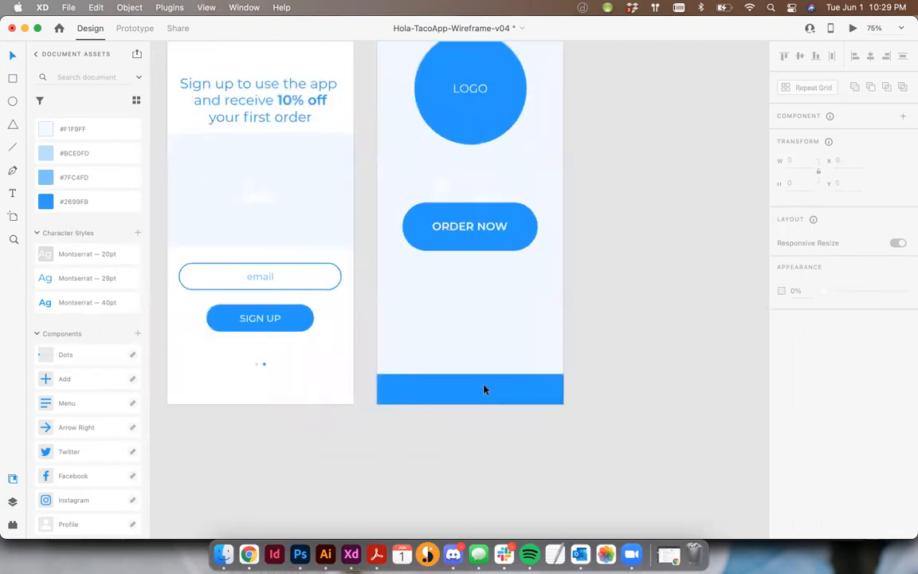
{"action": "scroll", "coordinate": [507, 392], "scroll_direction": "left", "scroll_amount": 10}
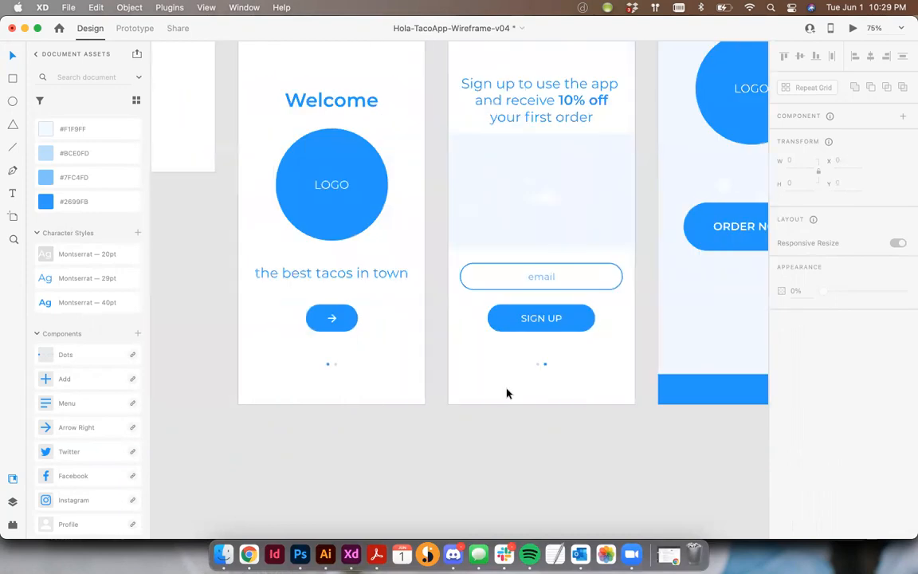
{"action": "left_click", "coordinate": [344, 108]}
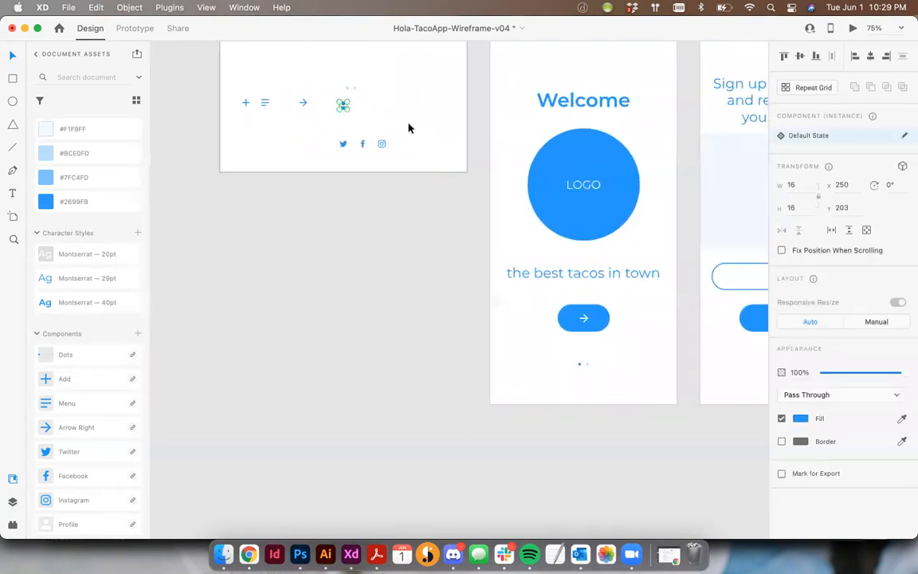
{"action": "scroll", "coordinate": [486, 170], "scroll_direction": "right", "scroll_amount": 10}
{"action": "scroll", "coordinate": [431, 312], "scroll_direction": "down", "scroll_amount": 2}
{"action": "key", "text": "super+v"}
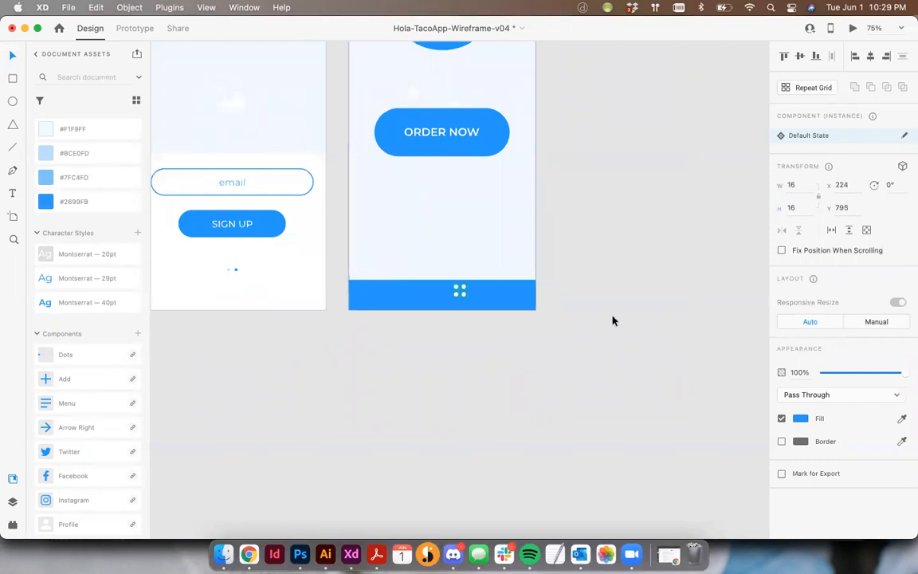
- Fill the pasted profile icon with the document color #FFFFFF
{"action": "key", "text": "super+equal"}
{"action": "key", "text": "super+equal"}
{"action": "key", "text": "super+equal"}
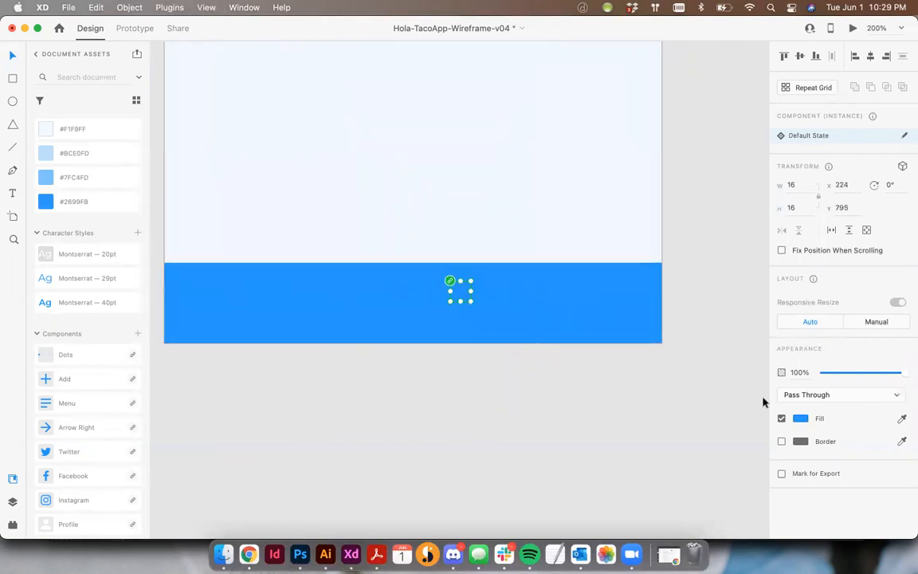
{"action": "left_click", "coordinate": [42, 129]}
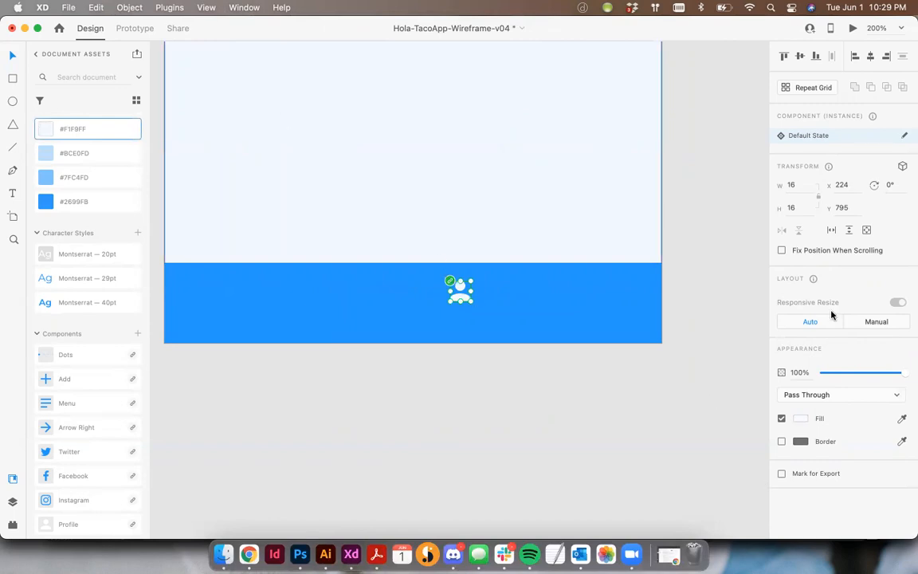
{"action": "left_click", "coordinate": [800, 420]}
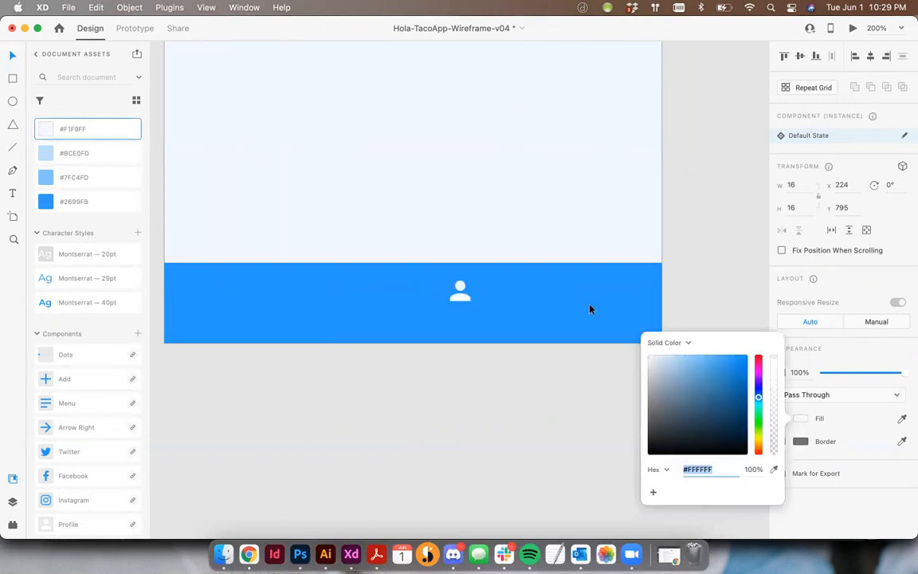
{"action": "left_click", "coordinate": [462, 297]}
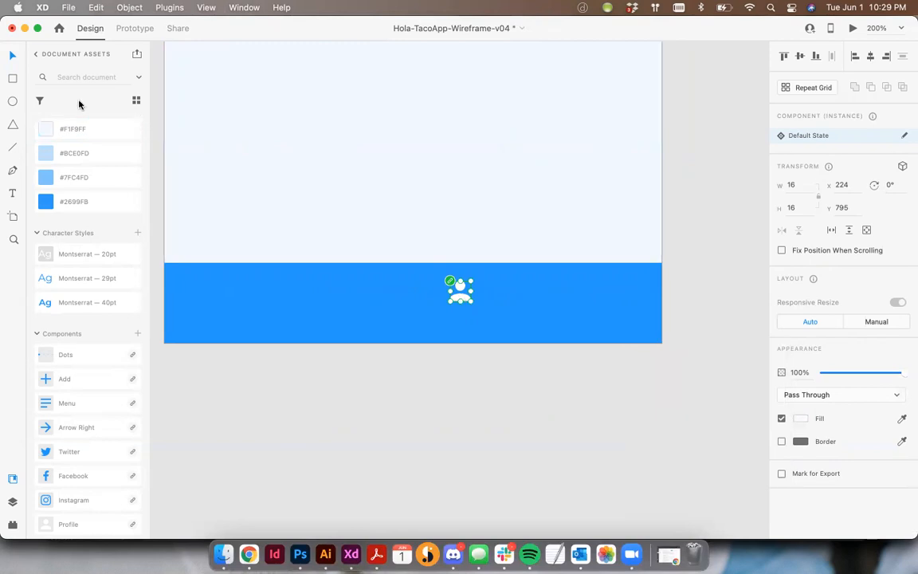
{"action": "scroll", "coordinate": [113, 137], "scroll_direction": "up", "scroll_amount": 2}
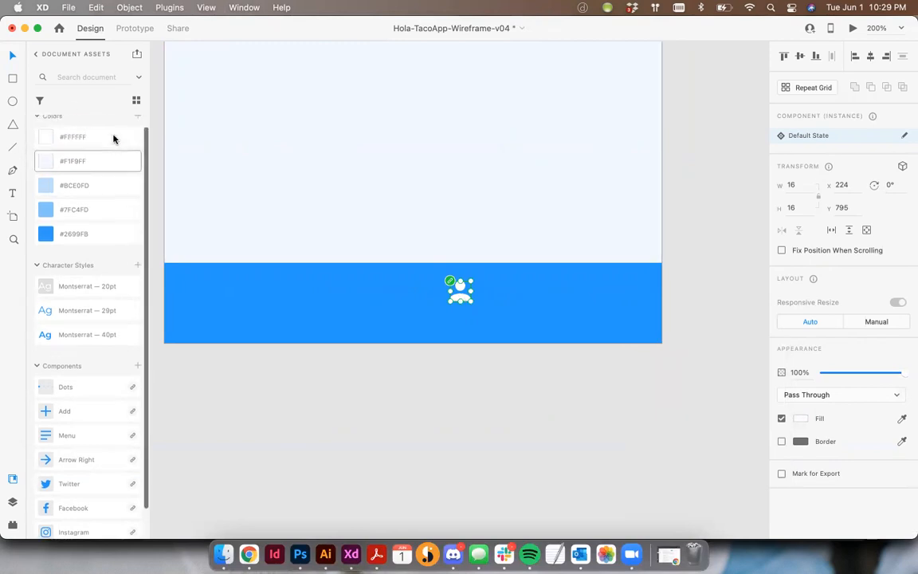
{"action": "left_click", "coordinate": [491, 410]}
{"action": "left_click", "coordinate": [456, 297]}
{"action": "left_click", "coordinate": [66, 137]}
{"action": "left_click", "coordinate": [487, 444]}
- Enlarge the profile icon to about 33 by 33 and extend the footer bar slightly upward
{"action": "left_click", "coordinate": [461, 292]}
{"action": "left_click_drag", "start_coordinate": [472, 302], "coordinate": [508, 333]}
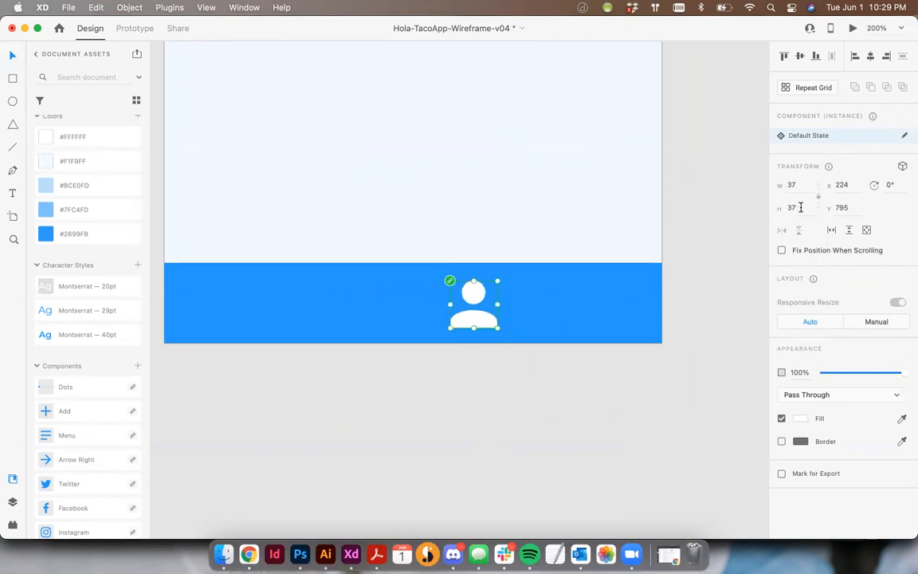
{"action": "left_click", "coordinate": [416, 266]}
{"action": "left_click_drag", "start_coordinate": [412, 261], "coordinate": [413, 254]}
{"action": "left_click", "coordinate": [467, 295]}
{"action": "left_click_drag", "start_coordinate": [497, 282], "coordinate": [492, 287]}
{"action": "left_click", "coordinate": [520, 384]}
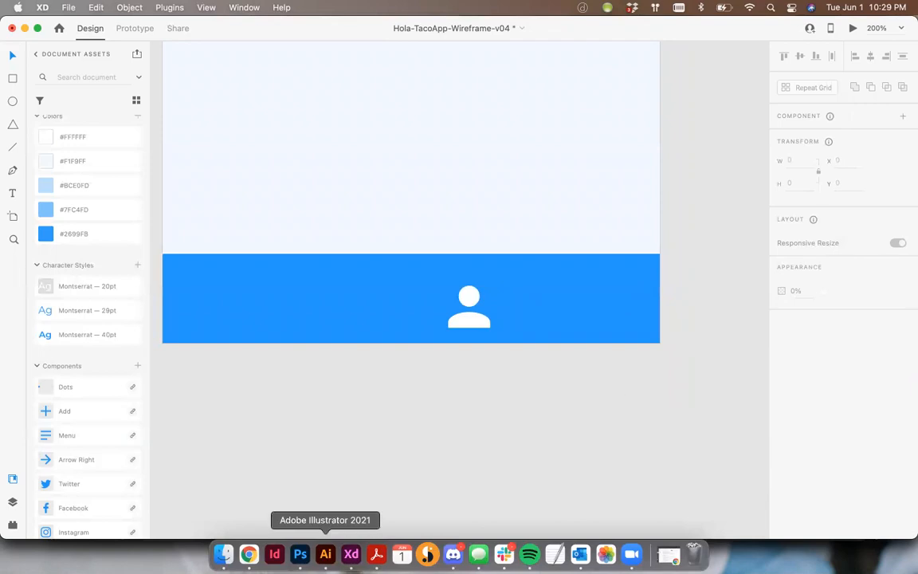
- Switch to Illustrator and select the icons on the Icons.ai artboard
{"action": "left_click", "coordinate": [325, 554]}
{"action": "left_click_drag", "start_coordinate": [247, 144], "coordinate": [473, 411]}
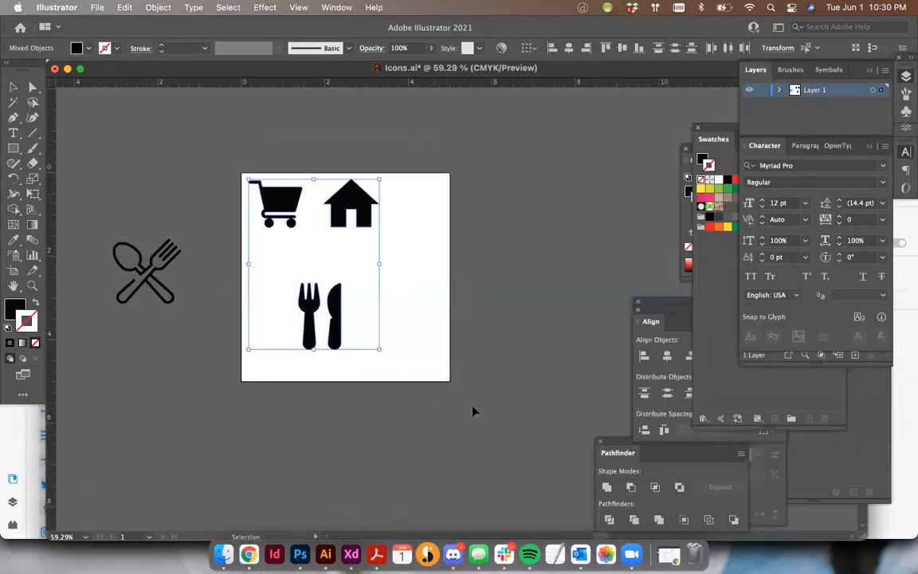
{"action": "left_click", "coordinate": [150, 265]}
{"action": "left_click_drag", "start_coordinate": [150, 265], "coordinate": [396, 258]}
{"action": "left_click_drag", "start_coordinate": [335, 313], "coordinate": [144, 328]}
{"action": "left_click_drag", "start_coordinate": [383, 263], "coordinate": [326, 278]}
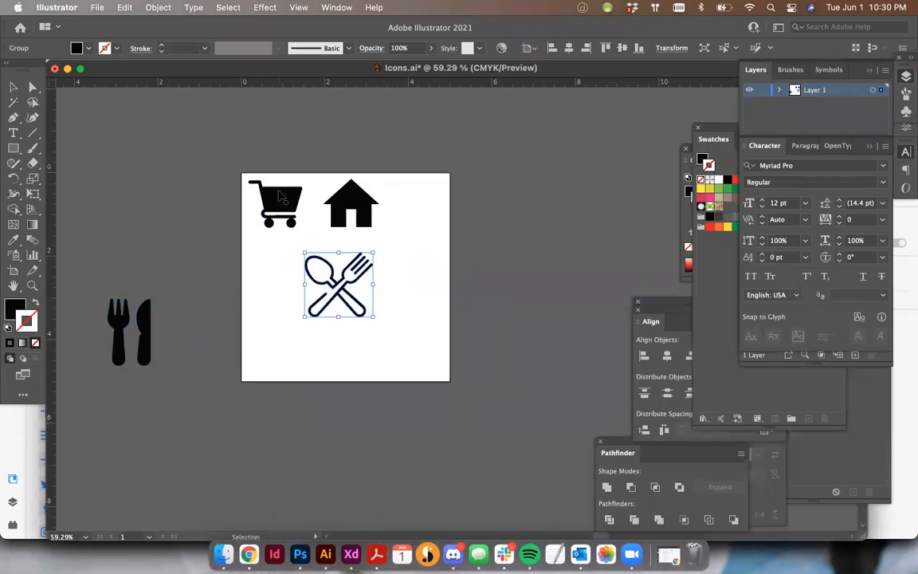
{"action": "left_click_drag", "start_coordinate": [368, 272], "coordinate": [574, 238]}
{"action": "left_click_drag", "start_coordinate": [143, 317], "coordinate": [330, 291]}
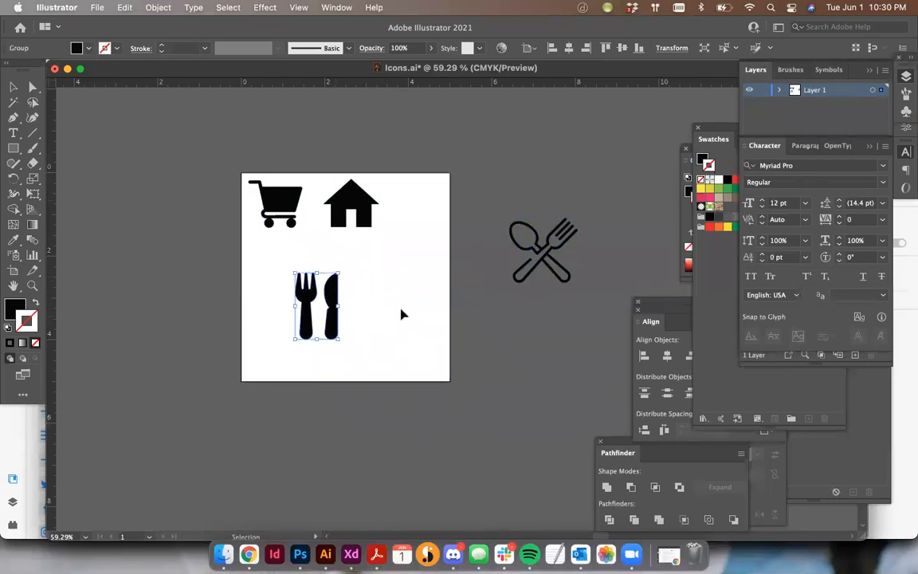
{"action": "left_click", "coordinate": [402, 314]}
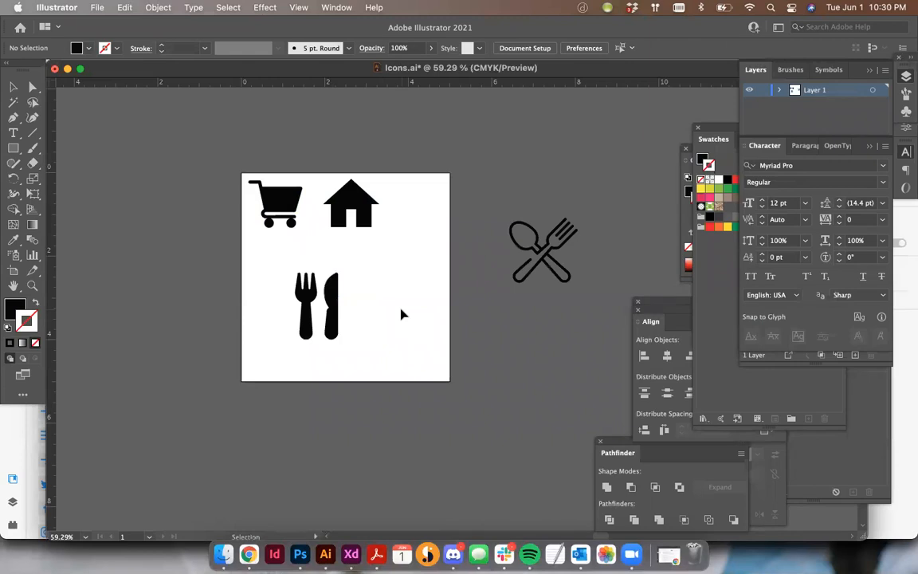
- Copy the cart, house and fork-and-knife icons from Illustrator into Home-1 in XD, and place the fork and knife beside the cart
{"action": "left_click_drag", "start_coordinate": [250, 200], "coordinate": [401, 368]}
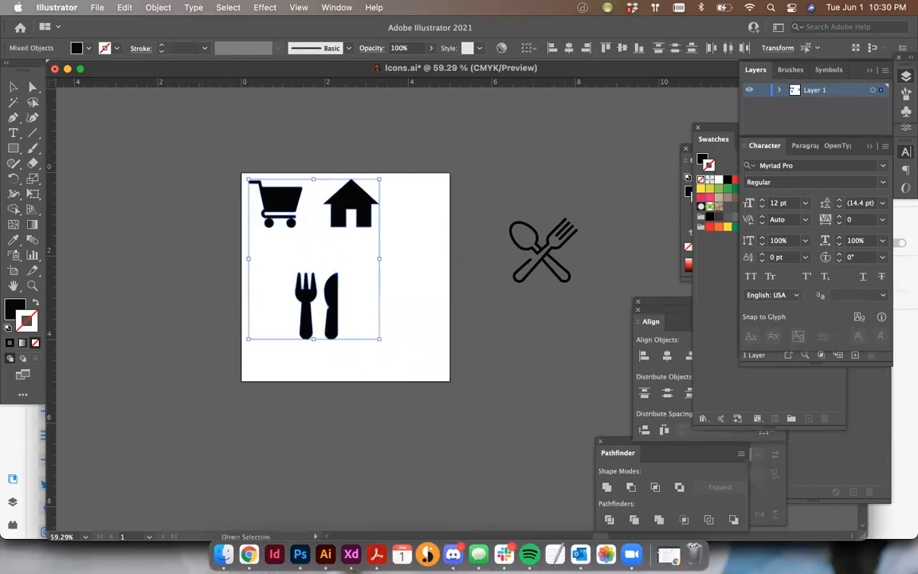
{"action": "left_click", "coordinate": [351, 554]}
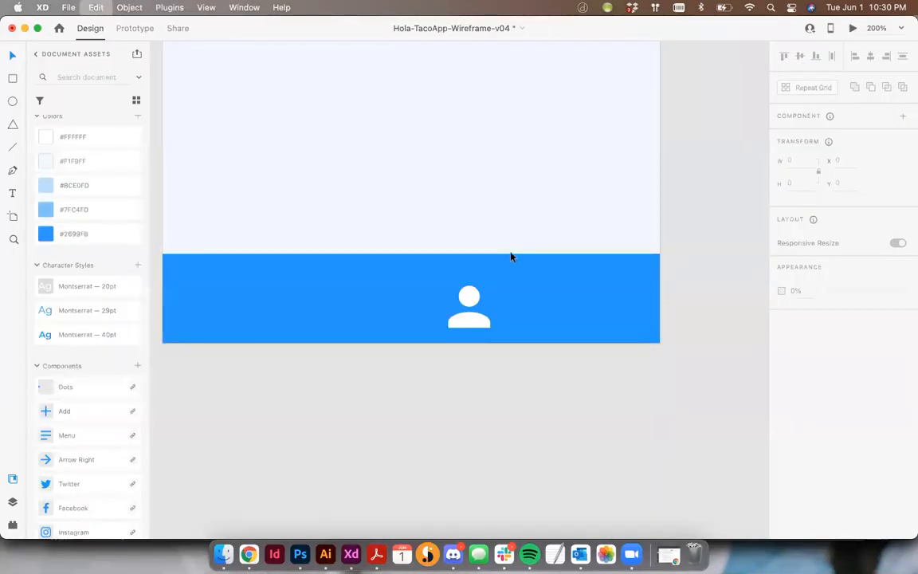
{"action": "key", "text": "super+v"}
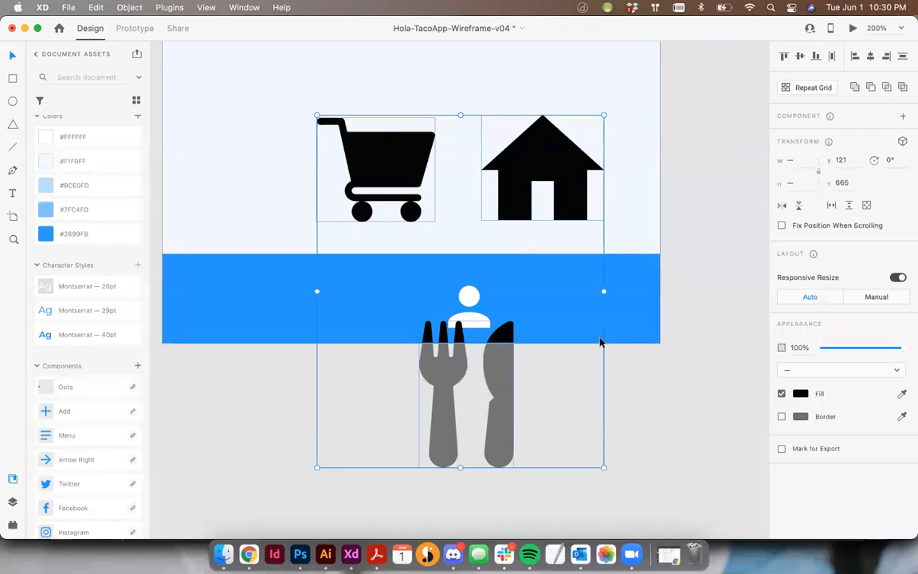
{"action": "left_click", "coordinate": [629, 339]}
{"action": "left_click", "coordinate": [651, 427]}
{"action": "left_click", "coordinate": [547, 176]}
{"action": "left_click_drag", "start_coordinate": [489, 381], "coordinate": [261, 146]}
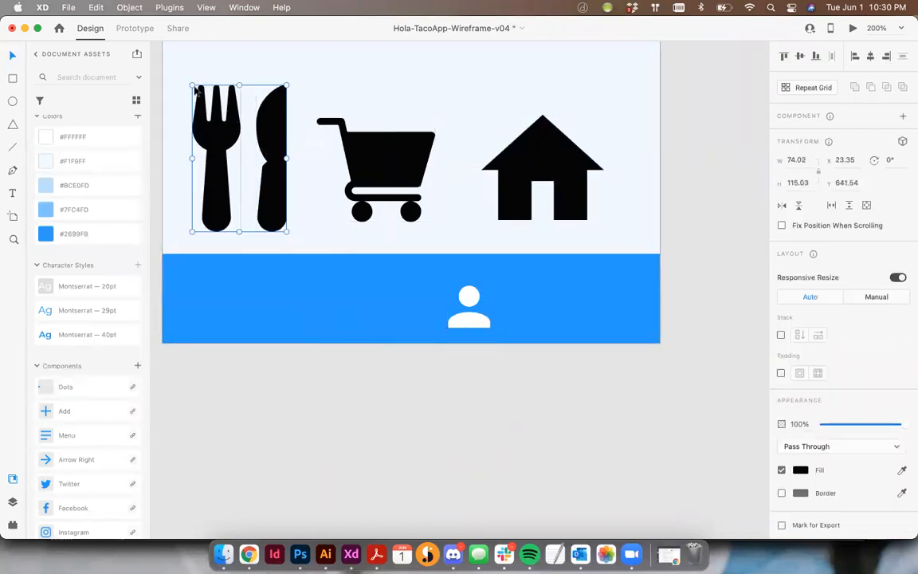
- Scale the fork-and-knife icon proportionally to a height of 33, matching the profile icon
{"action": "left_click", "coordinate": [468, 295]}
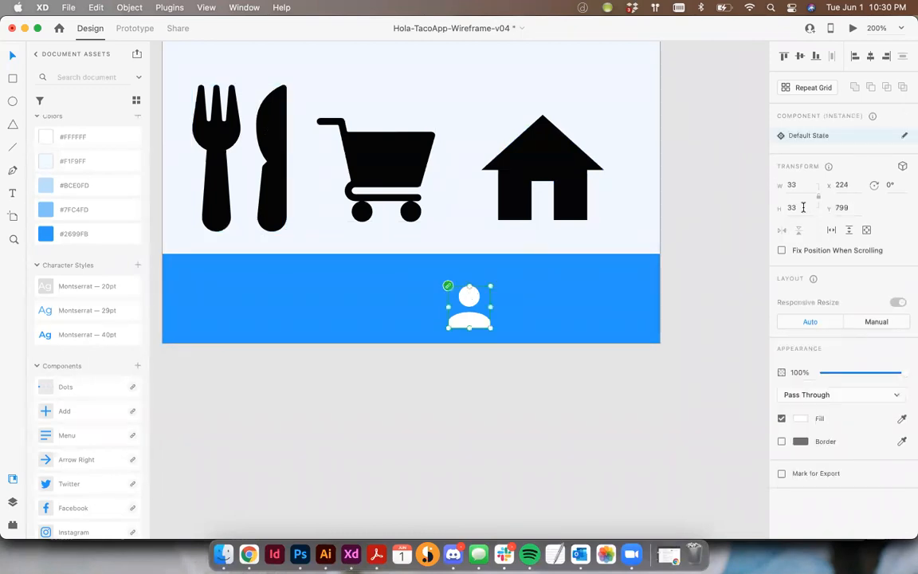
{"action": "left_click", "coordinate": [176, 90]}
{"action": "left_click", "coordinate": [190, 93]}
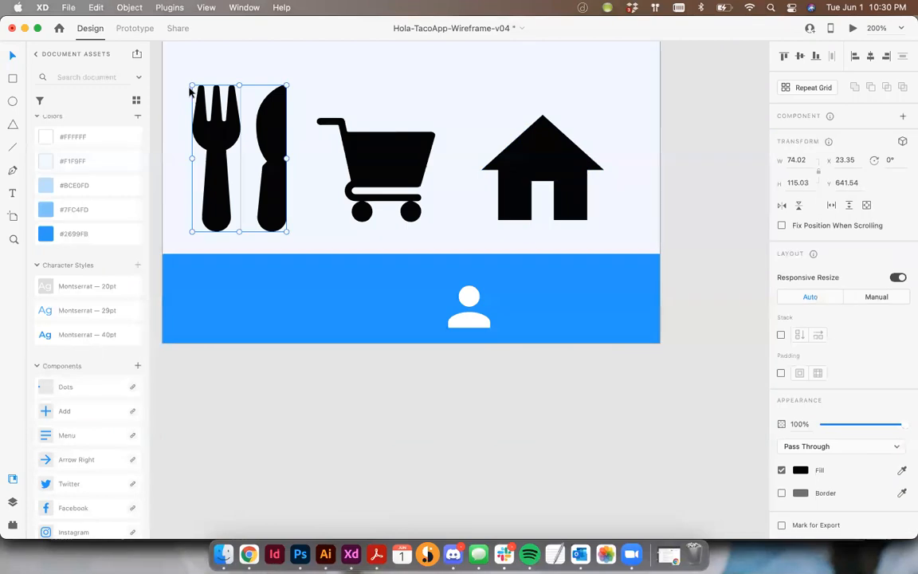
{"action": "left_click_drag", "start_coordinate": [189, 86], "coordinate": [257, 189]}
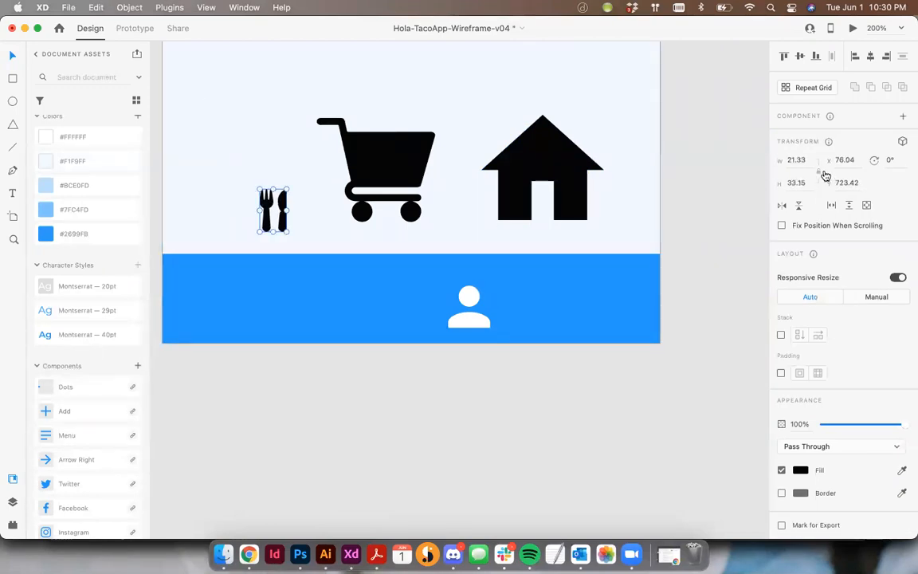
{"action": "left_click", "coordinate": [796, 183]}
{"action": "type", "text": "3"}
{"action": "key", "text": "Escape"}
- Scale the cart icon down with its proportions locked and set its height to 33
{"action": "left_click", "coordinate": [393, 152]}
{"action": "left_click_drag", "start_coordinate": [317, 118], "coordinate": [385, 177]}
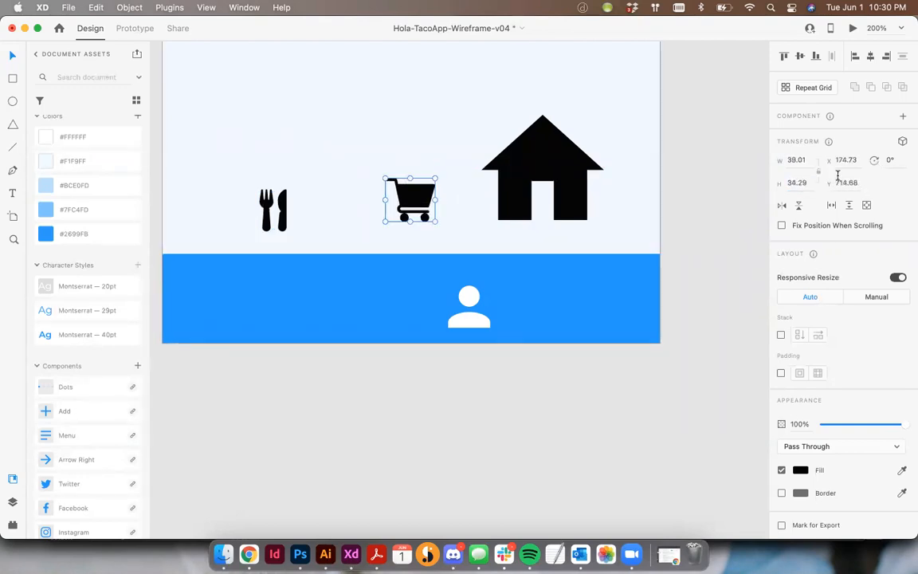
{"action": "left_click", "coordinate": [819, 172]}
{"action": "left_click", "coordinate": [800, 185]}
{"action": "type", "text": "33"}
{"action": "key", "text": "Tab"}
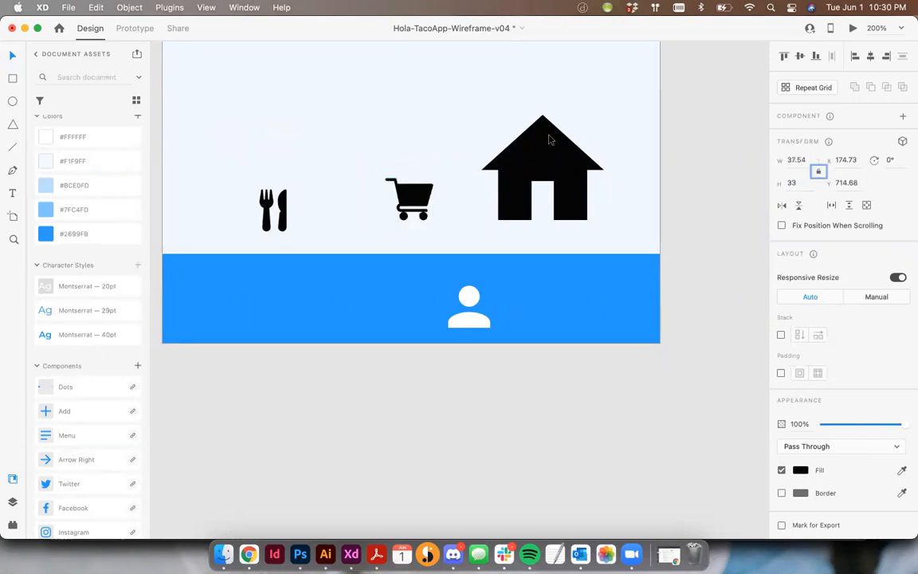
- Scale the house icon down proportionally and set its height to 33
{"action": "left_click", "coordinate": [498, 131]}
{"action": "left_click_drag", "start_coordinate": [477, 114], "coordinate": [547, 181]}
{"action": "left_click", "coordinate": [800, 184]}
{"action": "type", "text": "33"}
{"action": "key", "text": "Tab"}
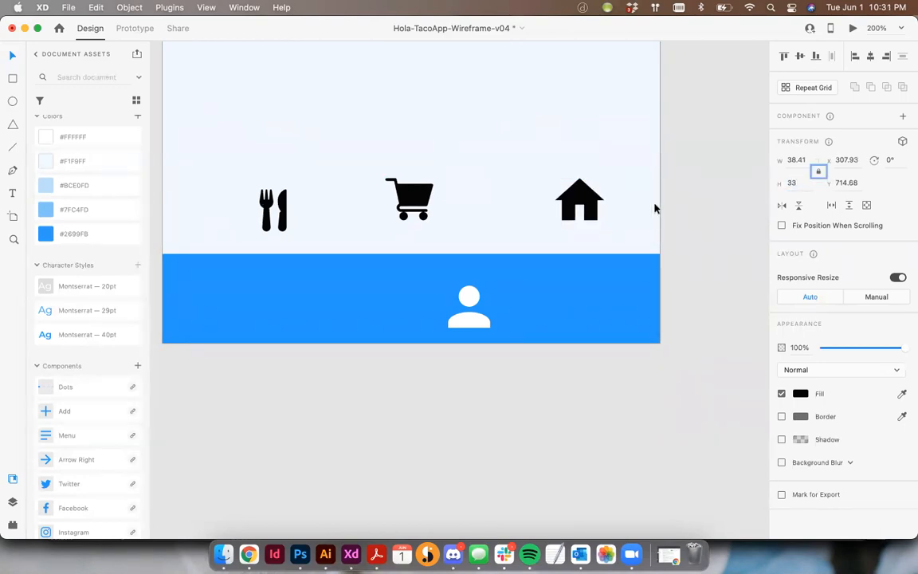
- Arrange the house, fork-and-knife, profile and cart icons in that order along the footer bar, with house and cart at the outer grid columns
{"action": "left_click_drag", "start_coordinate": [582, 197], "coordinate": [226, 298]}
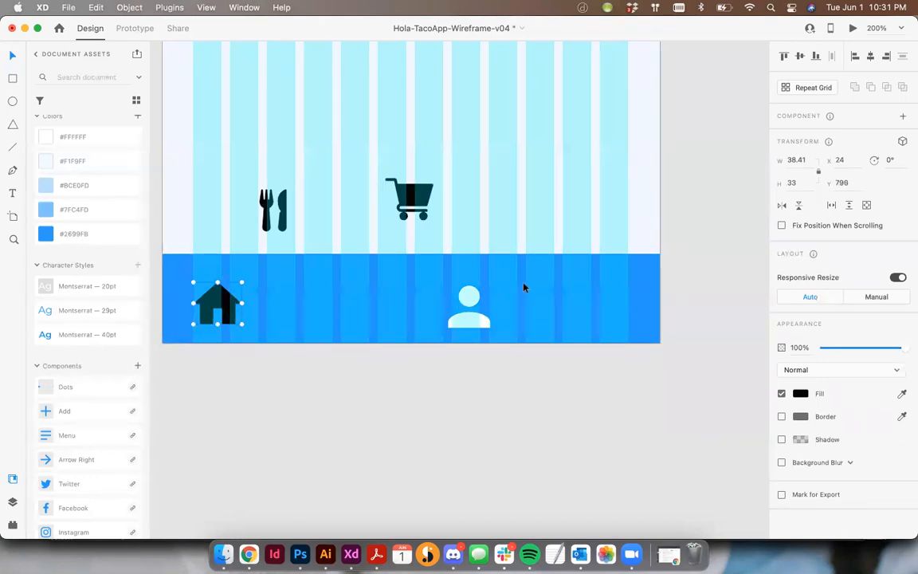
{"action": "left_click_drag", "start_coordinate": [410, 199], "coordinate": [610, 302]}
{"action": "left_click_drag", "start_coordinate": [468, 303], "coordinate": [497, 302]}
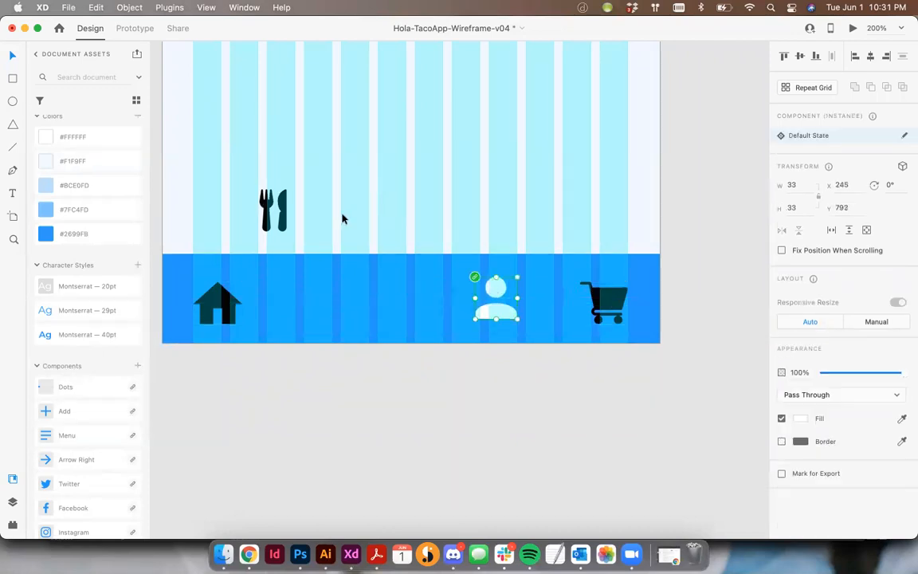
{"action": "left_click_drag", "start_coordinate": [267, 204], "coordinate": [340, 296]}
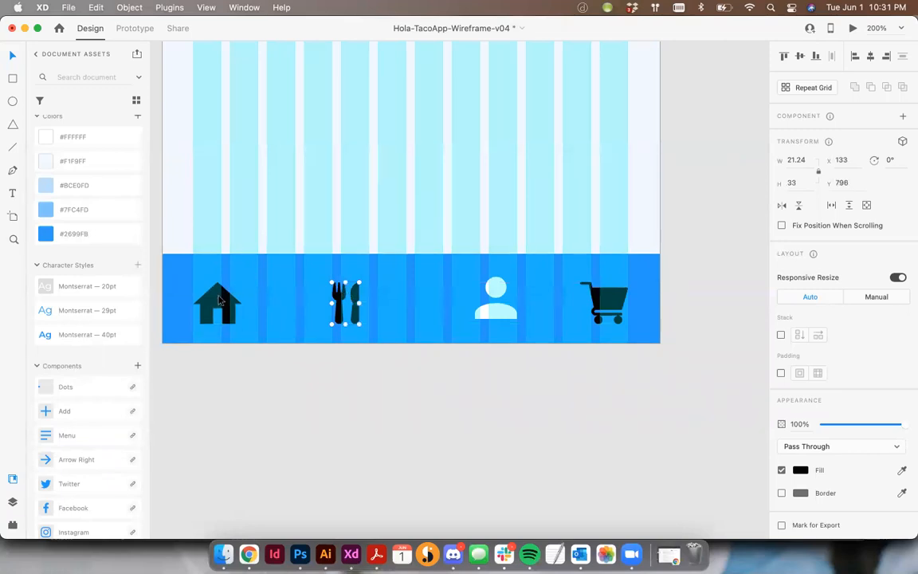
- Fill the black house, fork-and-knife and cart icons in the footer bar with the document color #FFFFFF
{"action": "left_click", "coordinate": [220, 299], "text": "shift"}
{"action": "left_click", "coordinate": [603, 303], "text": "shift"}
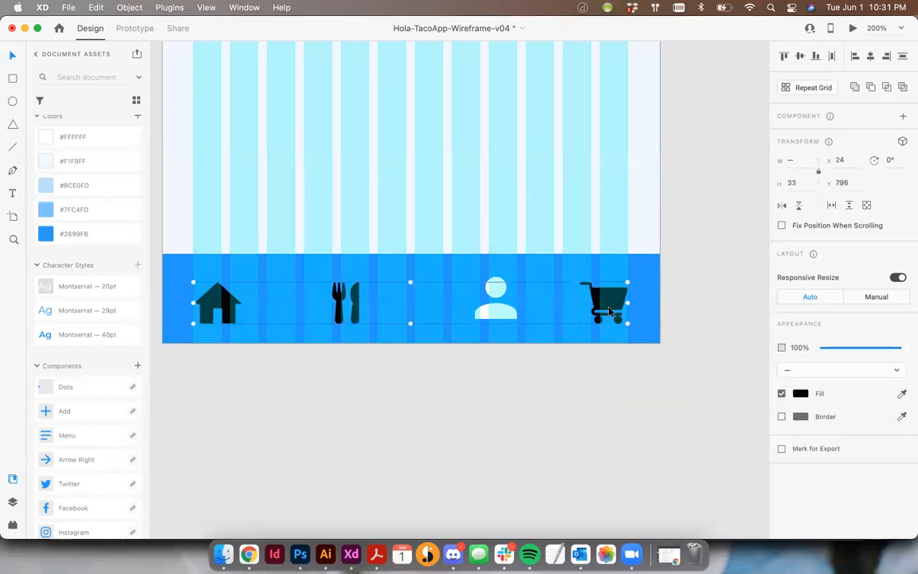
{"action": "left_click", "coordinate": [112, 140]}
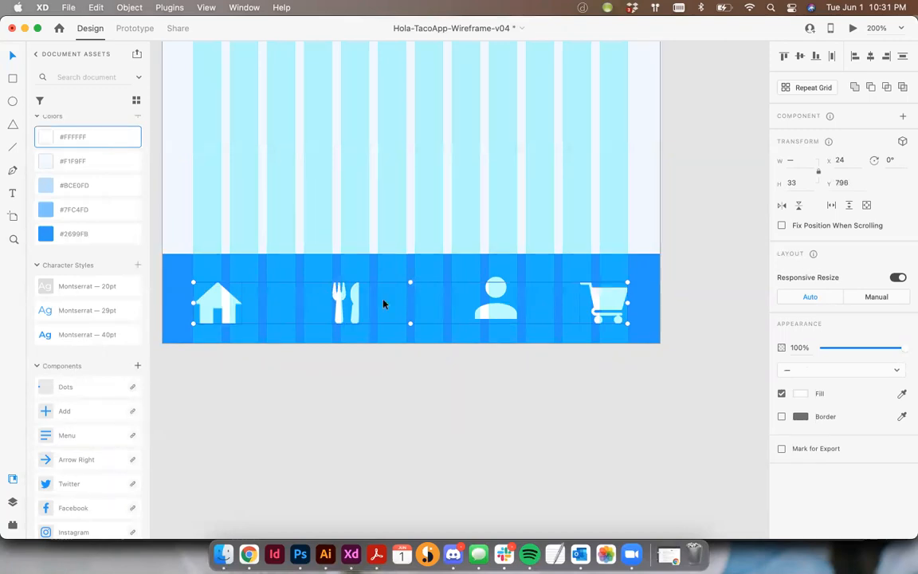
- Align all four footer icons on their vertical middles and distribute them evenly in the horizontal direction
{"action": "left_click", "coordinate": [495, 293], "text": "shift"}
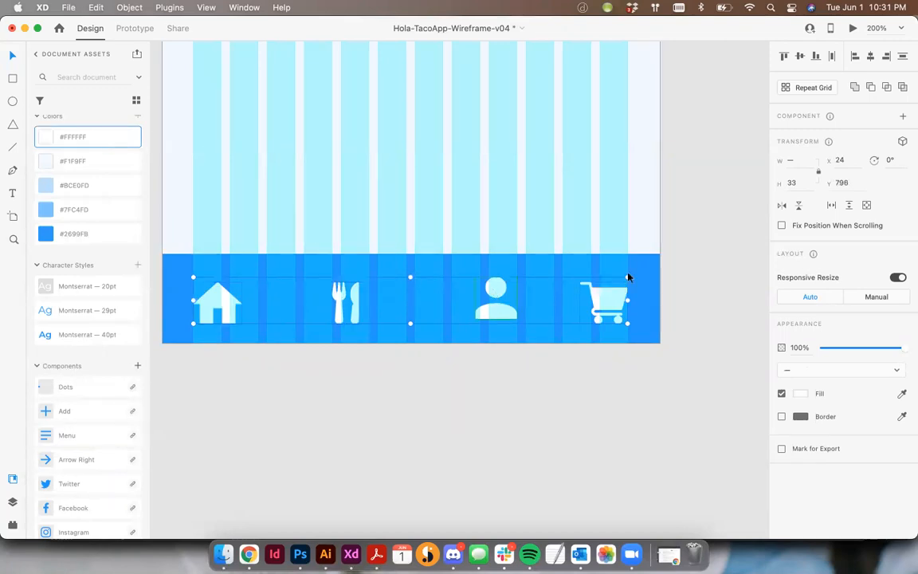
{"action": "left_click", "coordinate": [802, 57]}
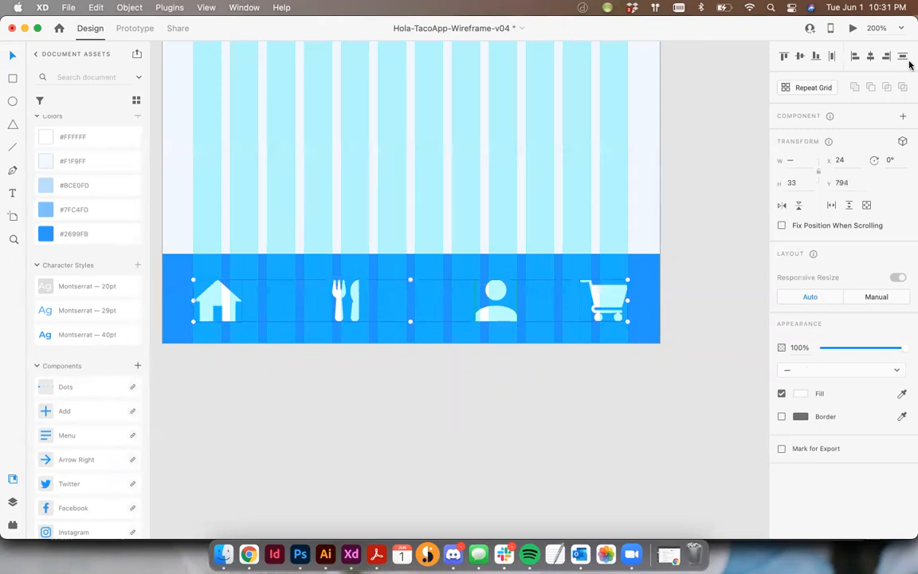
{"action": "left_click", "coordinate": [831, 58]}
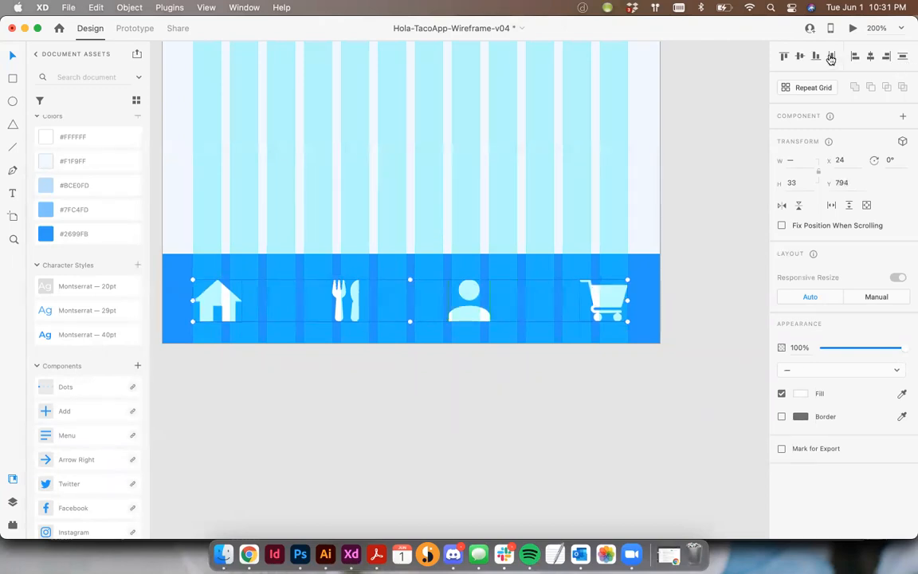
{"action": "left_click", "coordinate": [459, 420]}
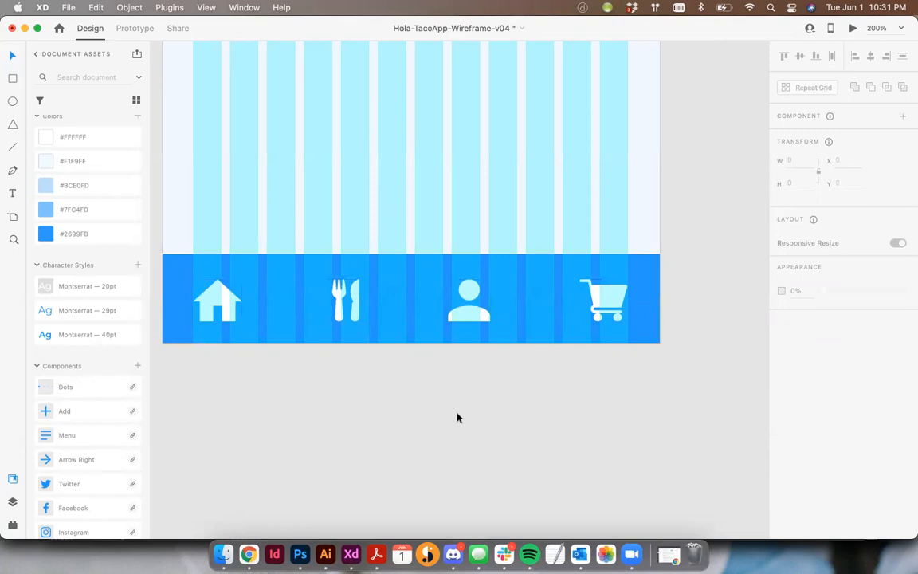
- Hide the column layout grid on the Home-1 artboard to check the finished footer bar against the full screen
{"action": "key", "text": "shift+super+apostrophe"}
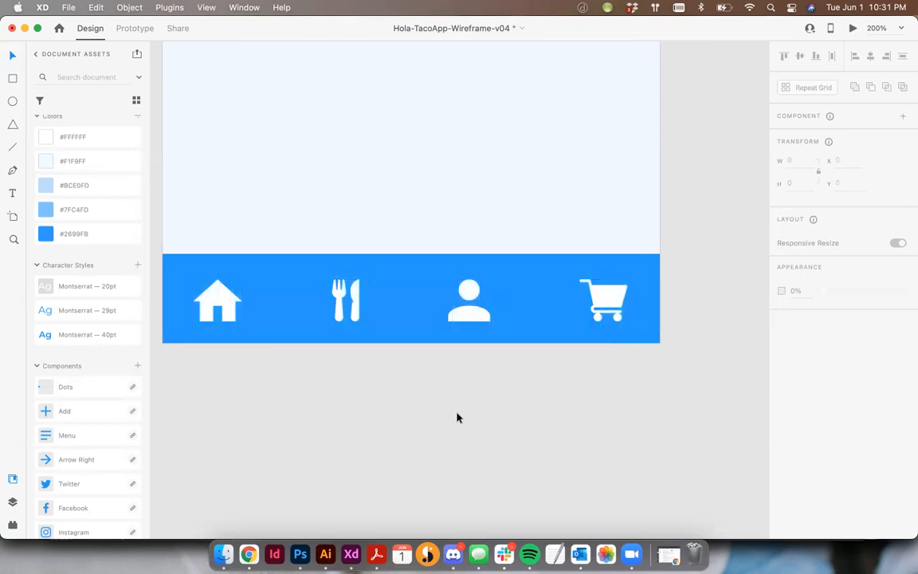
{"action": "key", "text": "super+0"}
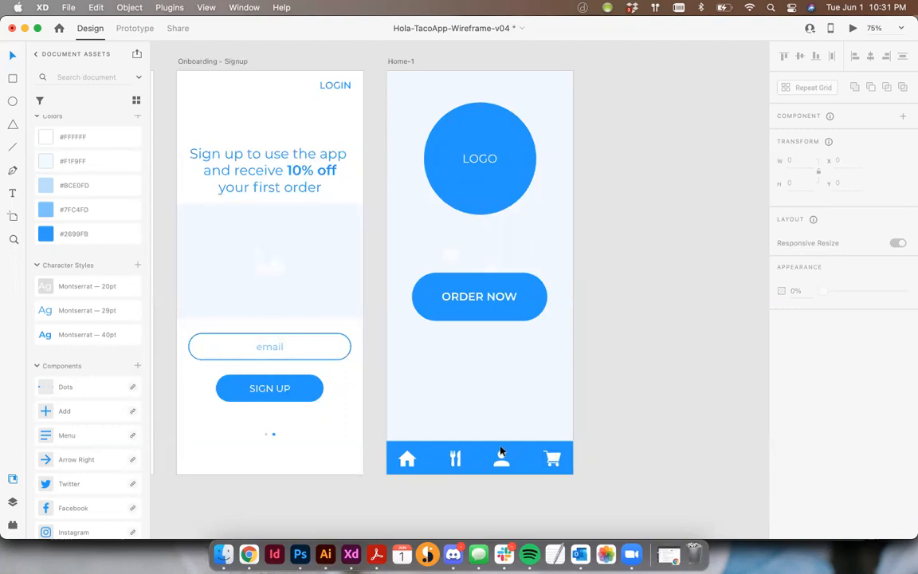
{"action": "scroll", "coordinate": [486, 452], "scroll_direction": "down", "scroll_amount": 1}
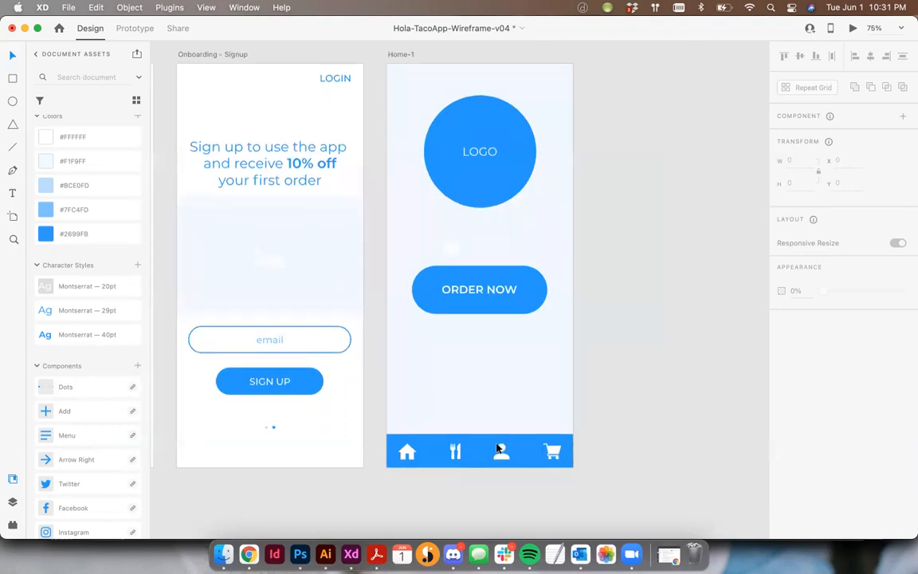
- Lower the opacity of the fork-and-knife, profile and cart icons in the Home-1 footer bar to 51%, leaving out the house icon
{"action": "left_click", "coordinate": [451, 456]}
{"action": "scroll", "coordinate": [455, 458], "scroll_direction": "up", "scroll_amount": 1}
{"action": "left_click", "coordinate": [566, 478]}
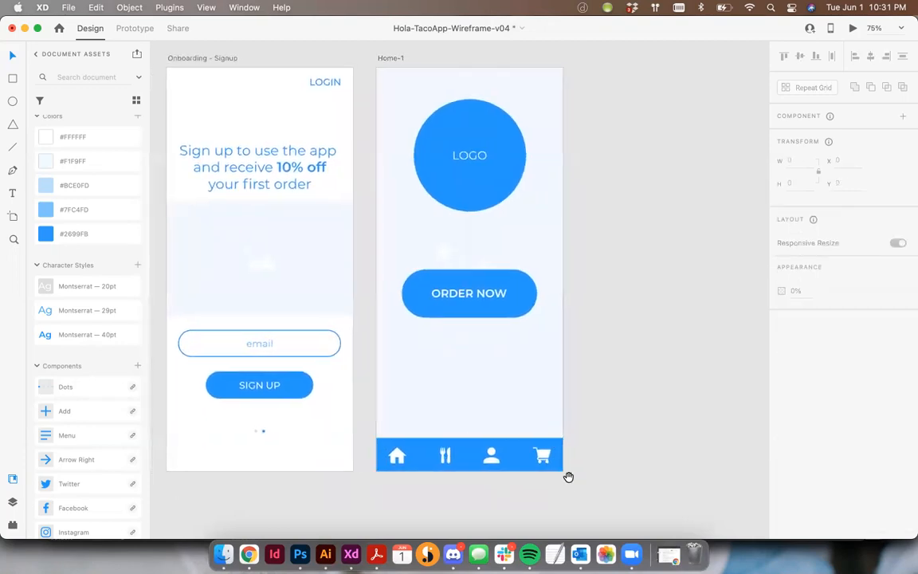
{"action": "scroll", "coordinate": [574, 459], "scroll_direction": "down", "scroll_amount": 3}
{"action": "left_click", "coordinate": [495, 418]}
{"action": "scroll", "coordinate": [495, 418], "scroll_direction": "up", "scroll_amount": 1}
{"action": "left_click", "coordinate": [495, 419], "text": "shift"}
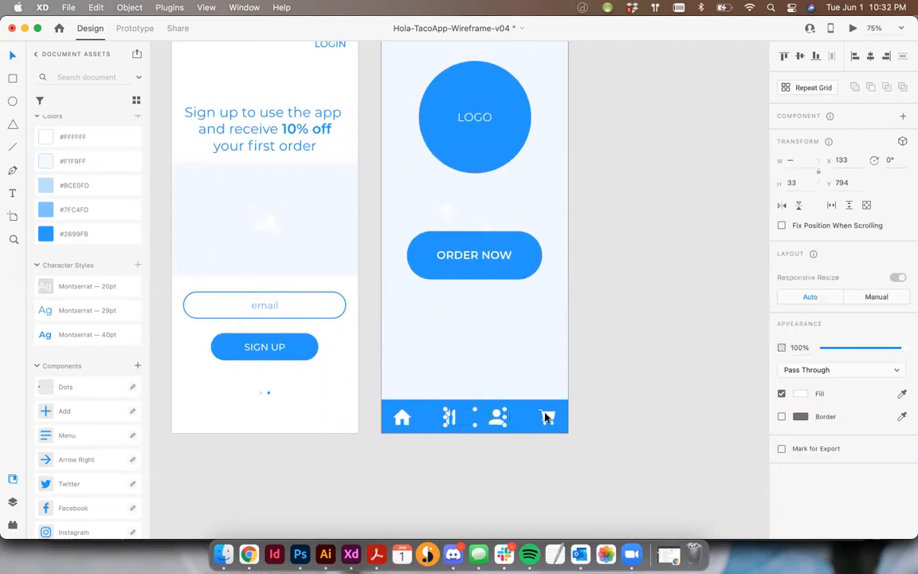
{"action": "left_click", "coordinate": [546, 417], "text": "shift"}
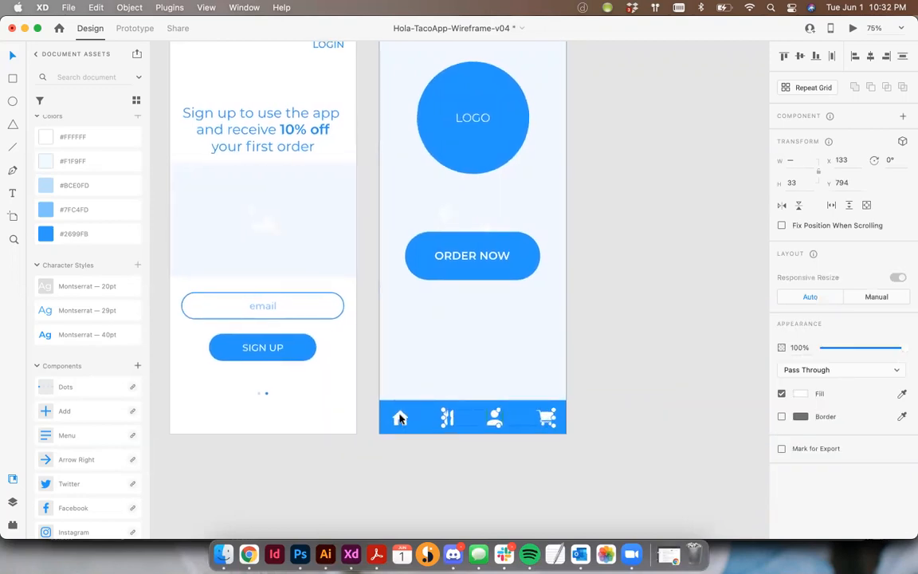
{"action": "scroll", "coordinate": [487, 370], "scroll_direction": "up", "scroll_amount": 1}
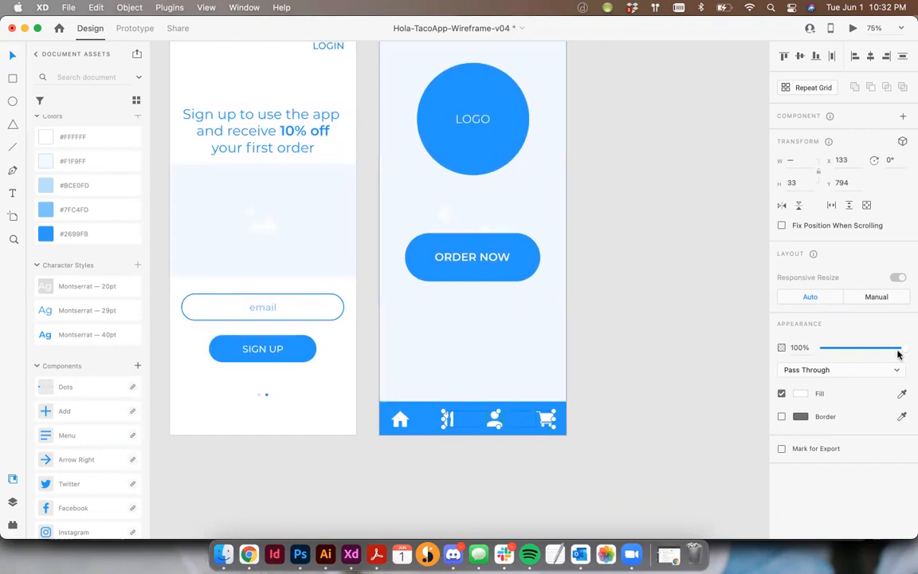
{"action": "left_click_drag", "start_coordinate": [871, 353], "coordinate": [862, 350]}
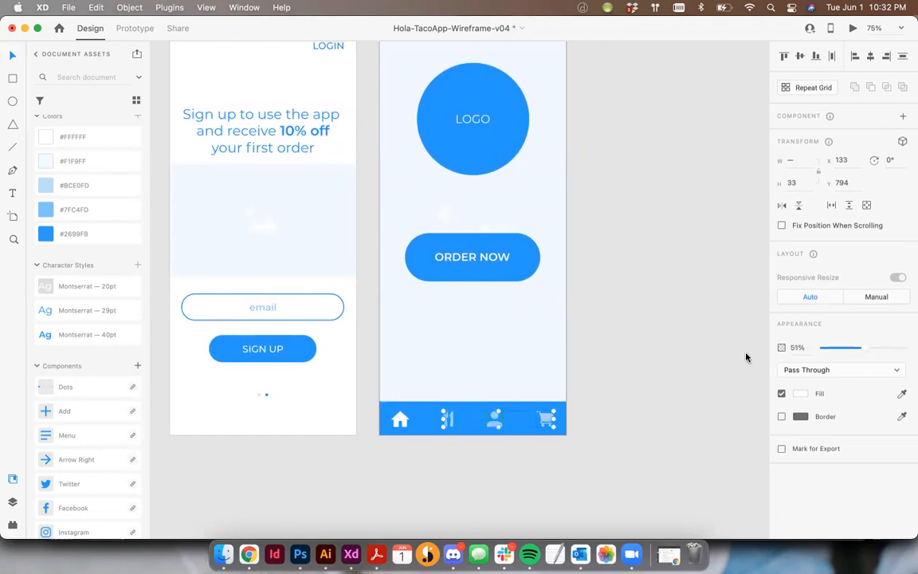
{"action": "left_click", "coordinate": [632, 386]}
{"action": "key", "text": "super+minus"}
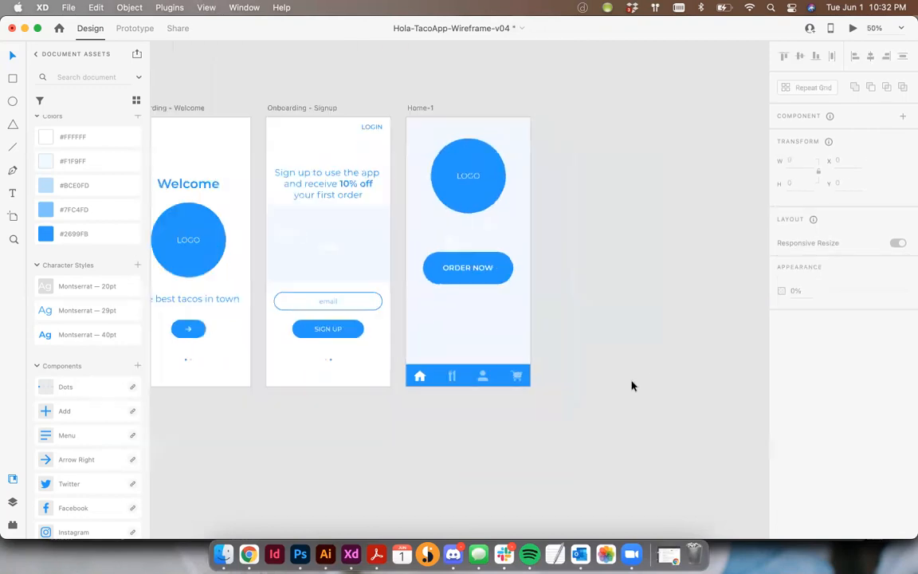